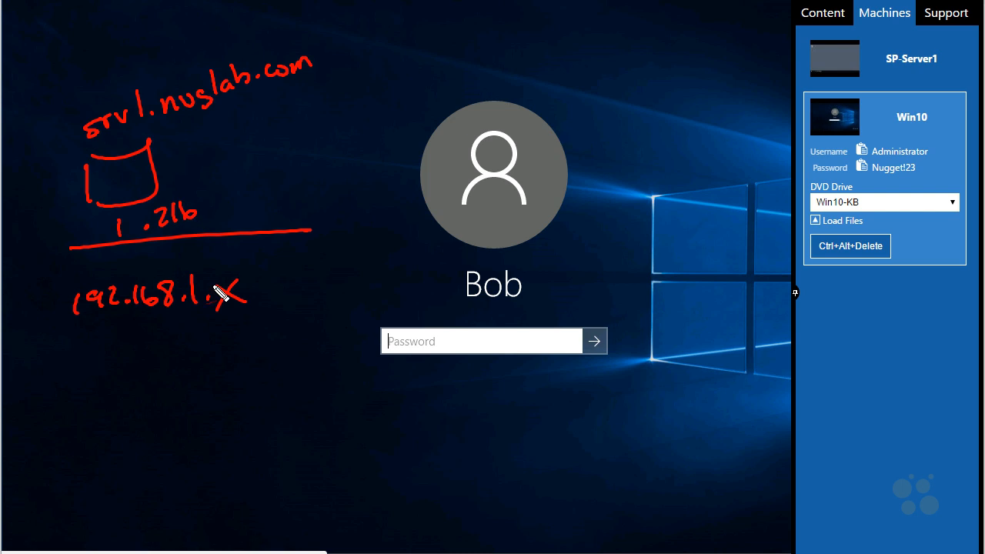
mouse_move(217, 269)
mouse_down()
mouse_move(199, 236)
mouse_move(215, 248)
mouse_up()
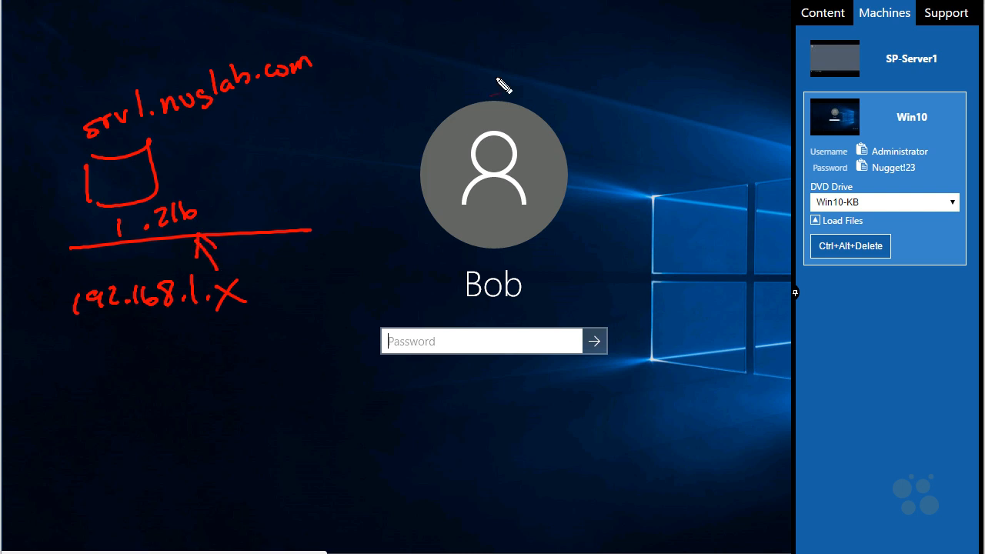
drag(718, 217, 812, 175)
drag(760, 179, 800, 192)
drag(261, 133, 282, 218)
click(314, 202)
drag(329, 187, 348, 201)
drag(366, 180, 365, 182)
drag(253, 269, 315, 221)
drag(294, 225, 310, 240)
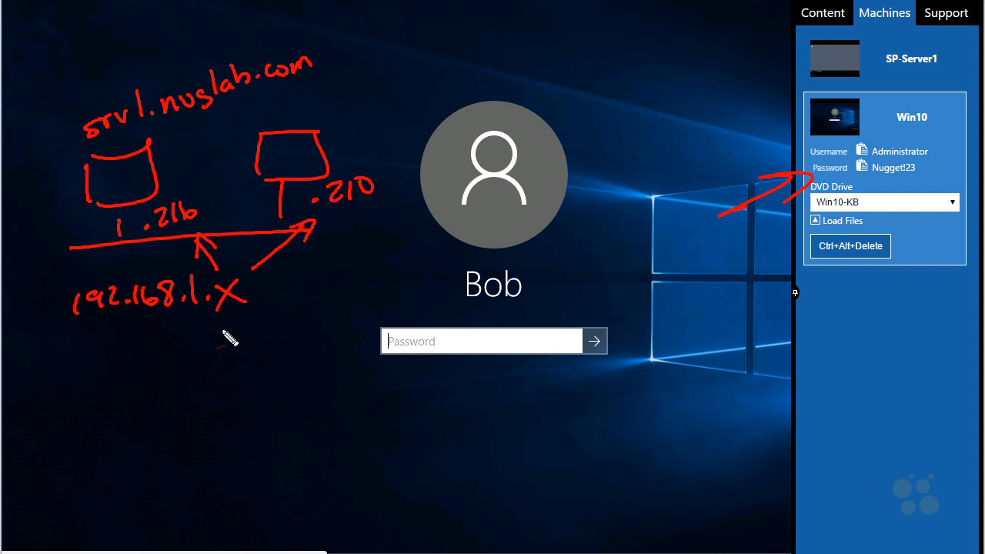
drag(289, 156, 448, 146)
mouse_move(461, 308)
mouse_down()
mouse_move(542, 300)
mouse_move(461, 310)
mouse_up()
mouse_move(387, 381)
mouse_down()
mouse_move(385, 414)
mouse_move(413, 373)
mouse_move(432, 409)
mouse_up()
mouse_move(448, 398)
mouse_down()
mouse_move(469, 427)
mouse_move(565, 392)
mouse_move(559, 402)
mouse_up()
mouse_move(509, 466)
mouse_down()
mouse_move(321, 488)
mouse_move(86, 231)
mouse_move(101, 245)
mouse_up()
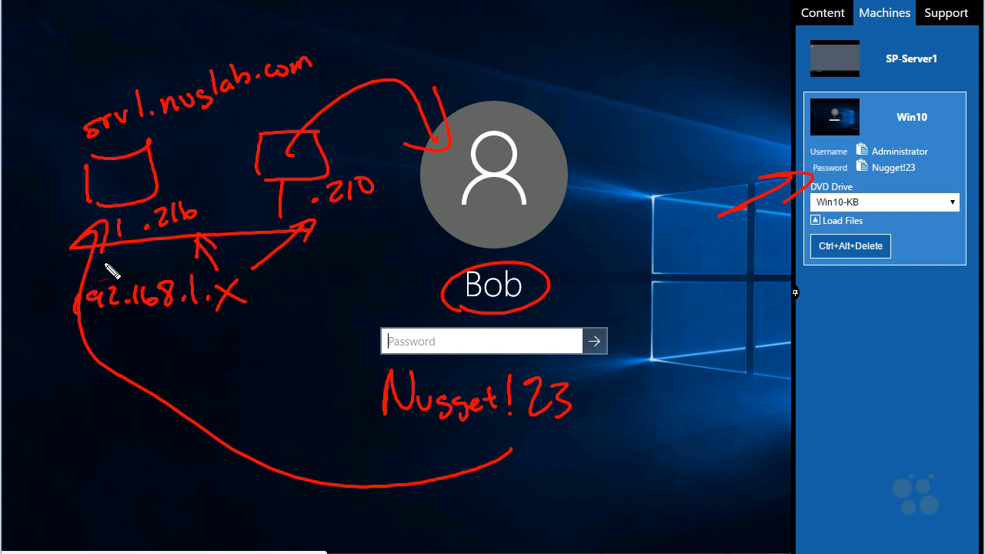
mouse_move(30, 204)
mouse_down()
mouse_move(64, 186)
mouse_move(73, 193)
mouse_up()
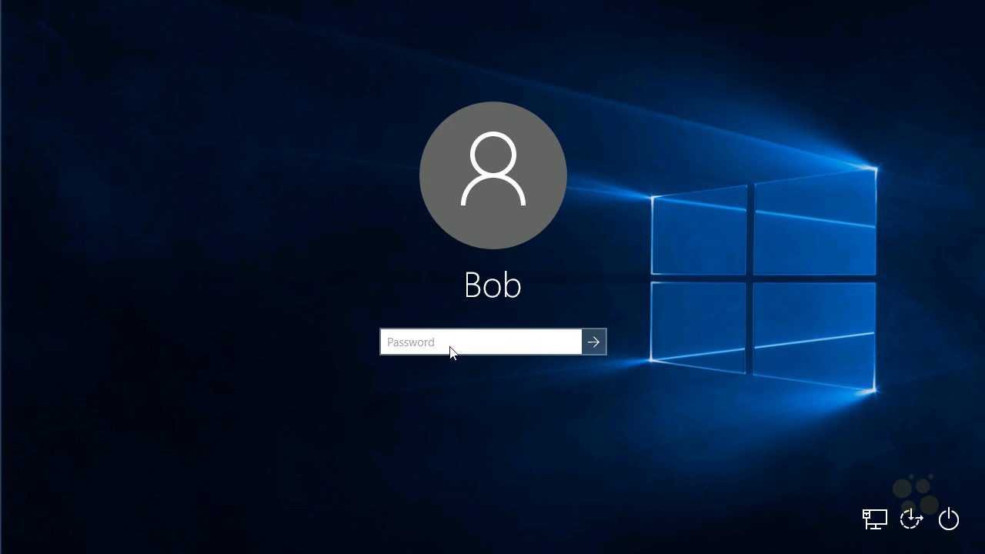
Sign in to Windows with the account password and dismiss the network discovery prompt
text(••••••••••)
key(Return)
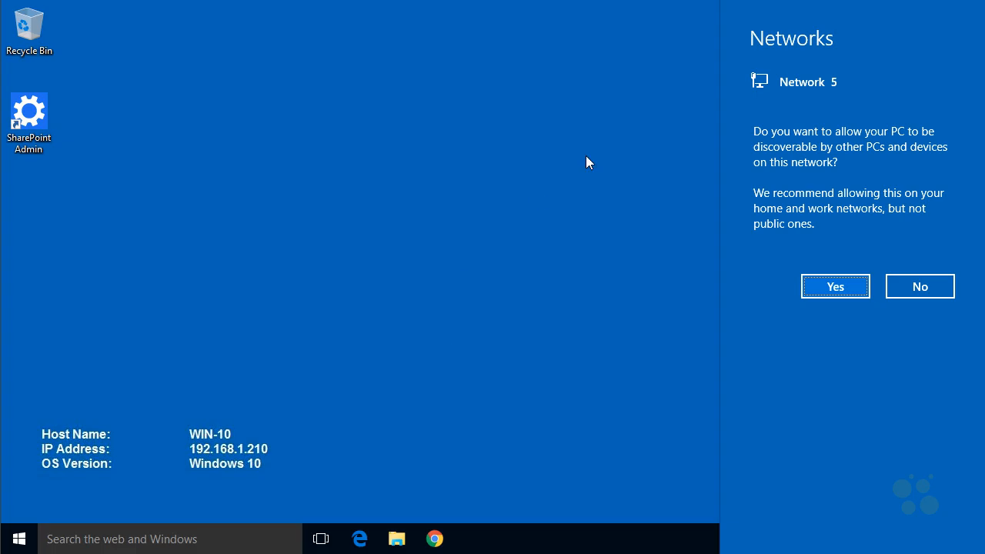
click(520, 282)
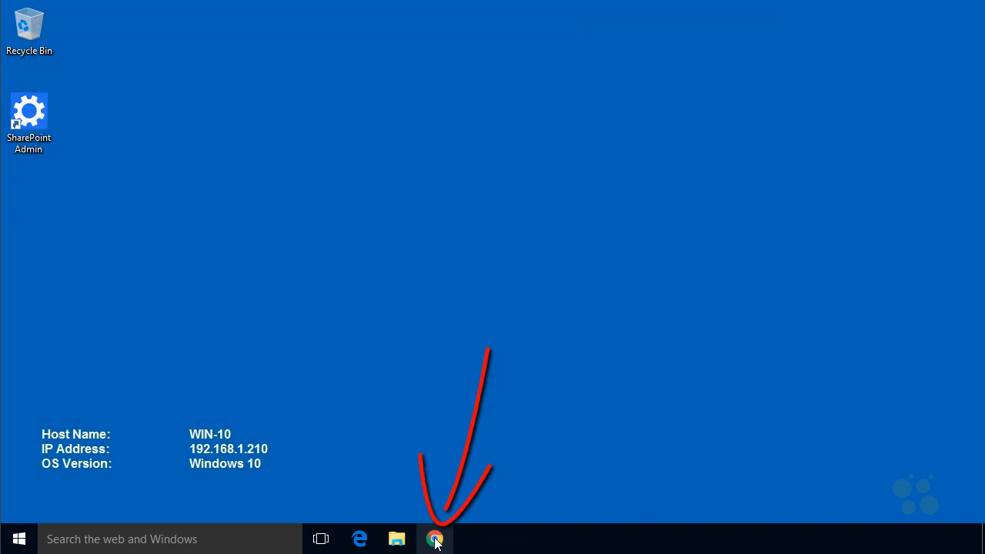
Open srv1.nuglab.com in Chrome without a port number and go to the root site's Site Contents page
click(436, 541)
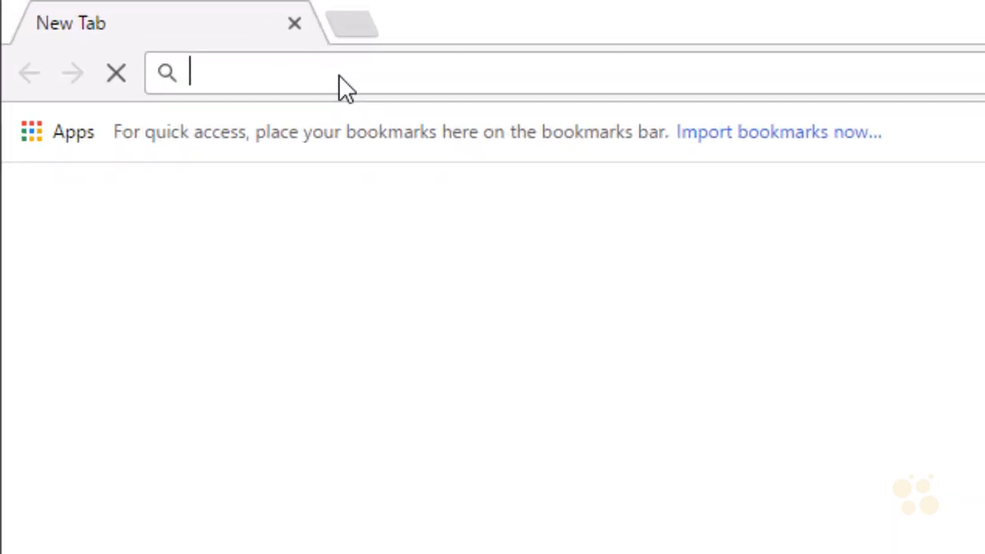
text(srv1.nuglab.com)
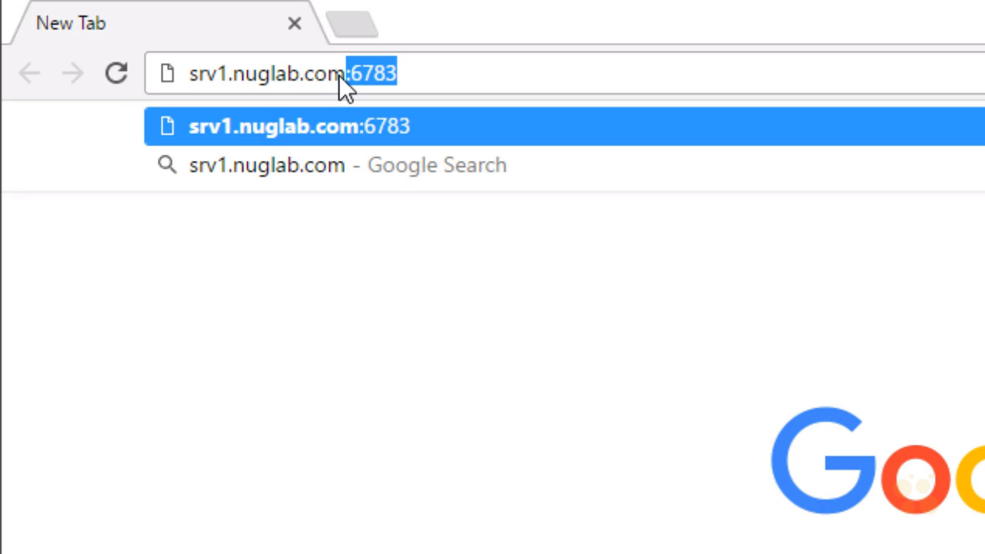
key(Delete)
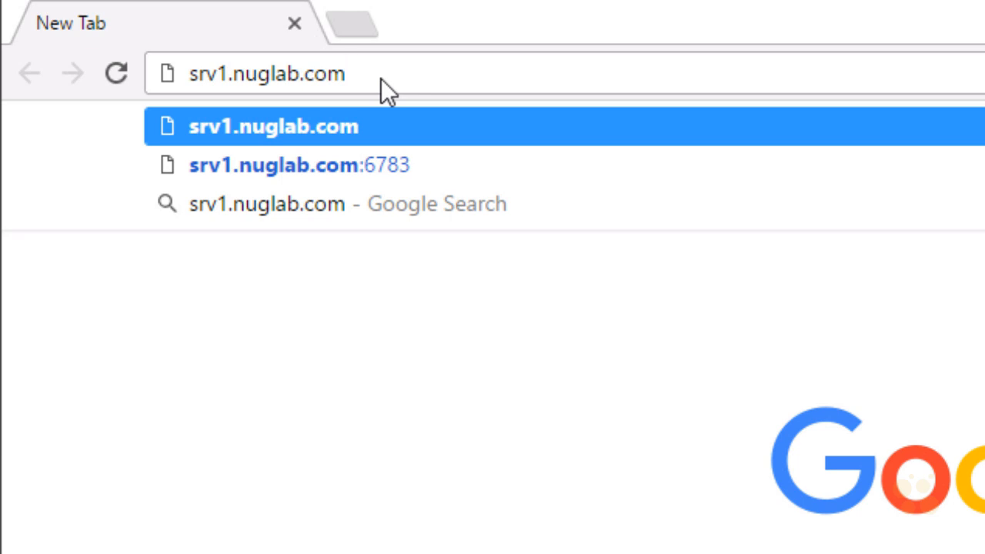
click(343, 124)
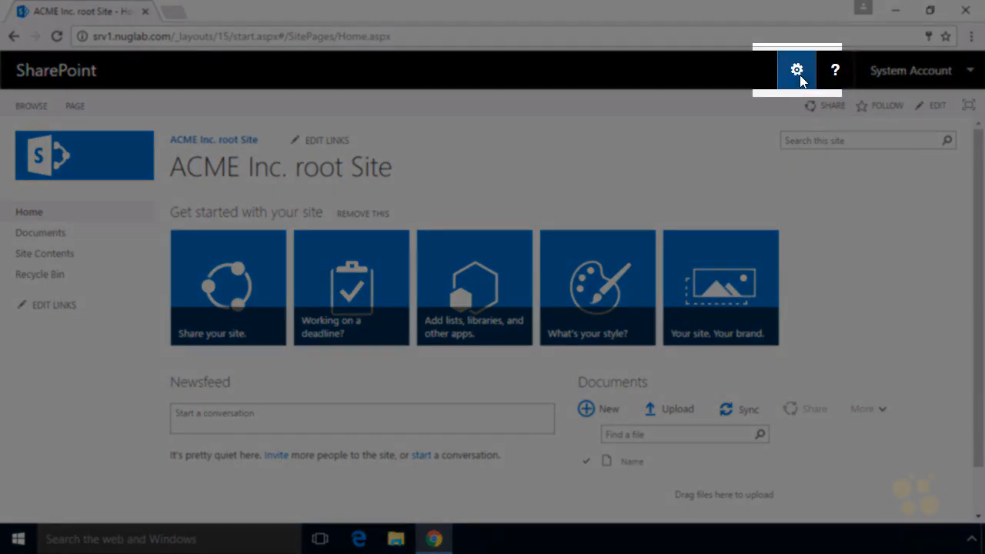
click(798, 75)
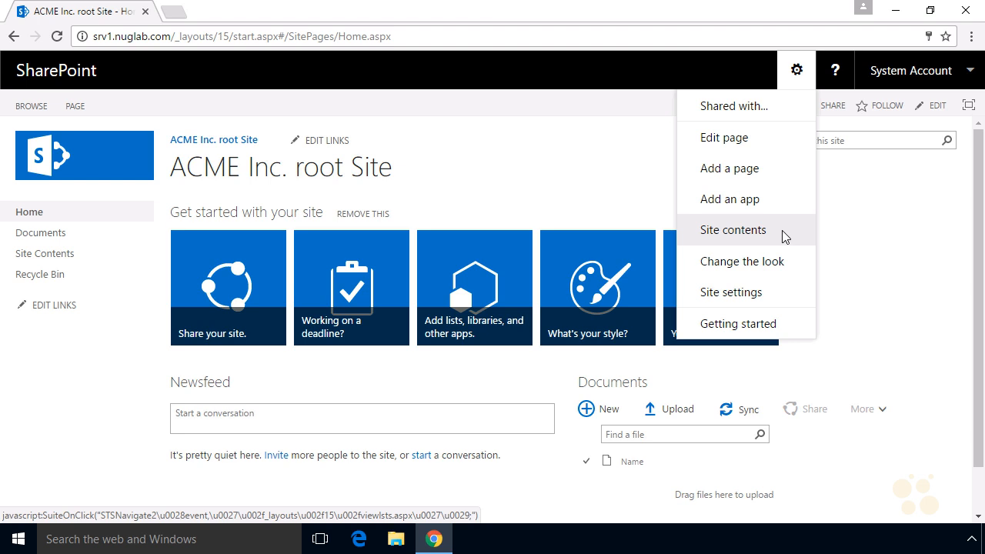
click(785, 237)
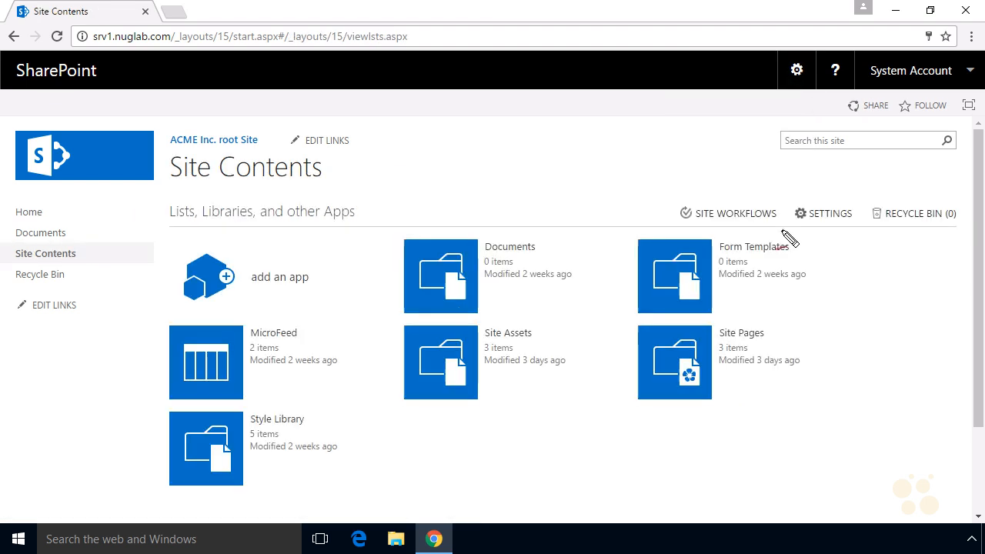
mouse_move(227, 197)
mouse_down()
mouse_move(238, 224)
mouse_move(277, 223)
mouse_up()
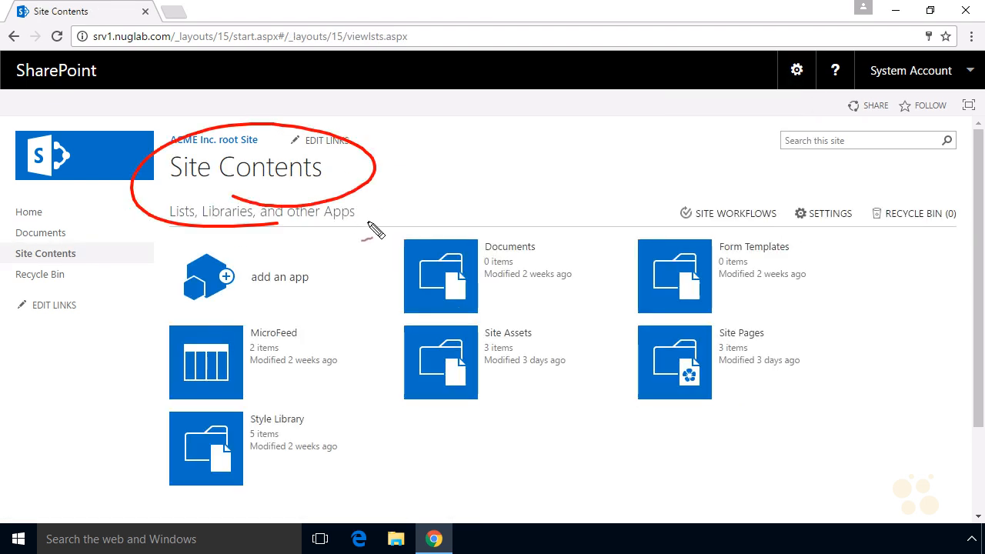
mouse_move(362, 408)
mouse_down()
mouse_move(362, 486)
mouse_move(374, 462)
mouse_up()
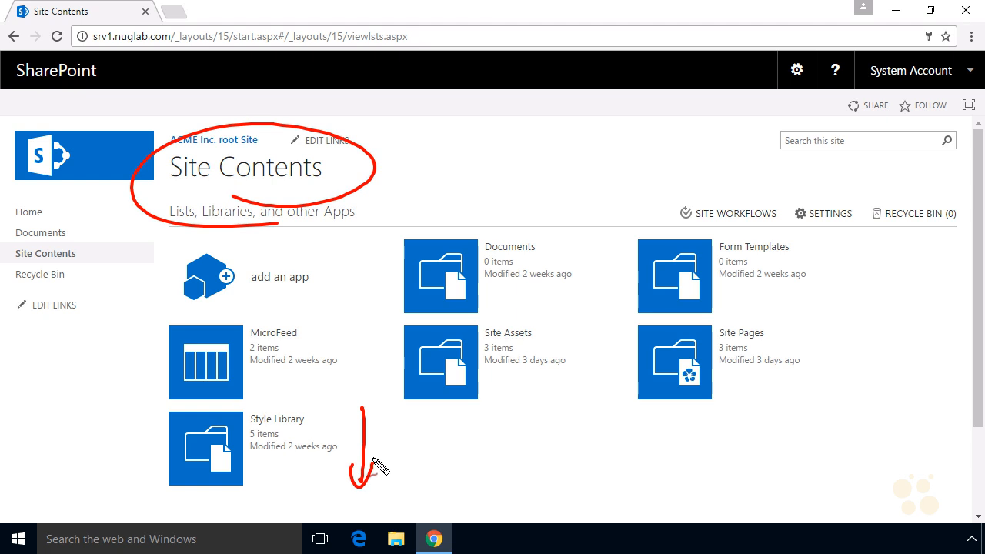
key(Escape)
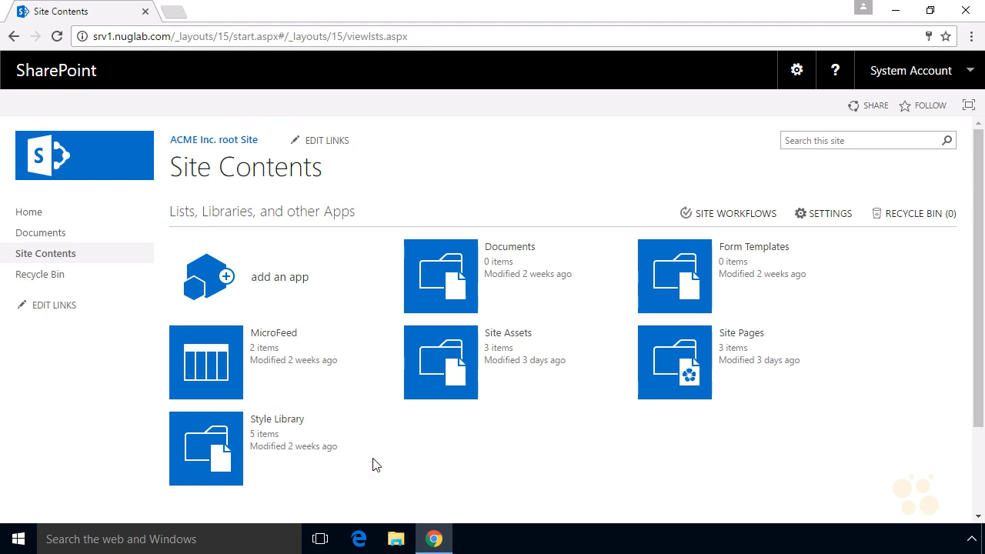
Start a new subsite titled "HR subsite" with the description "HR subsite description"
scroll(981, 422, down, 3)
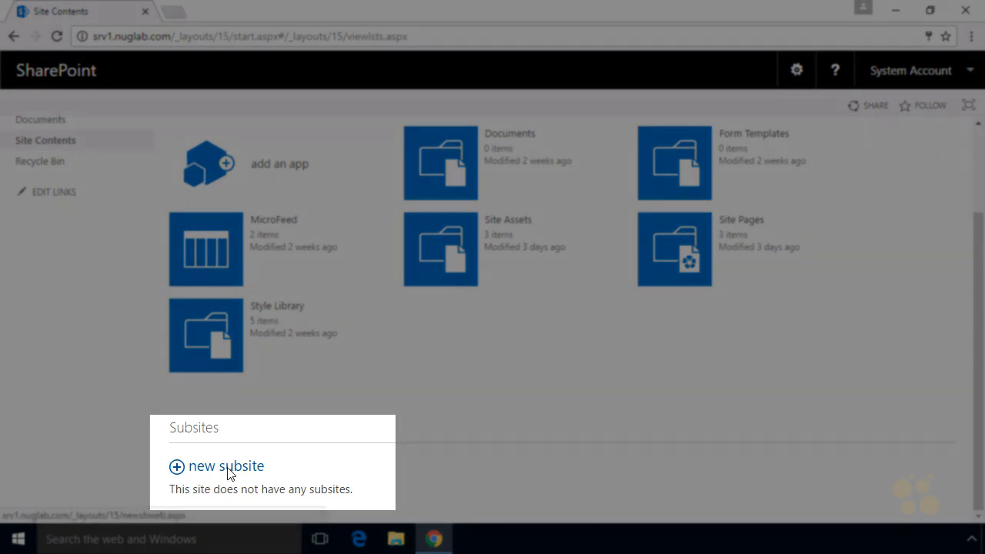
click(225, 469)
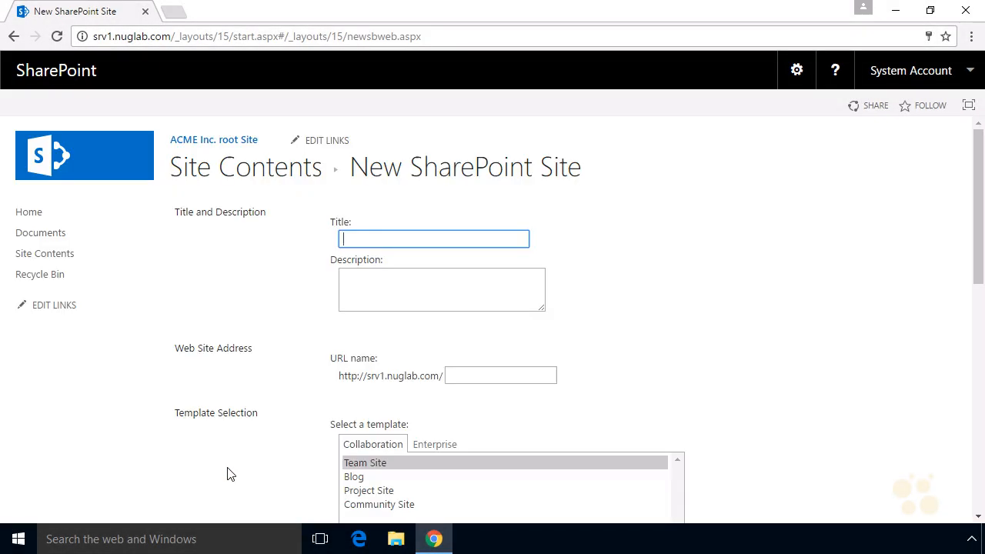
text(HR)
key(Tab)
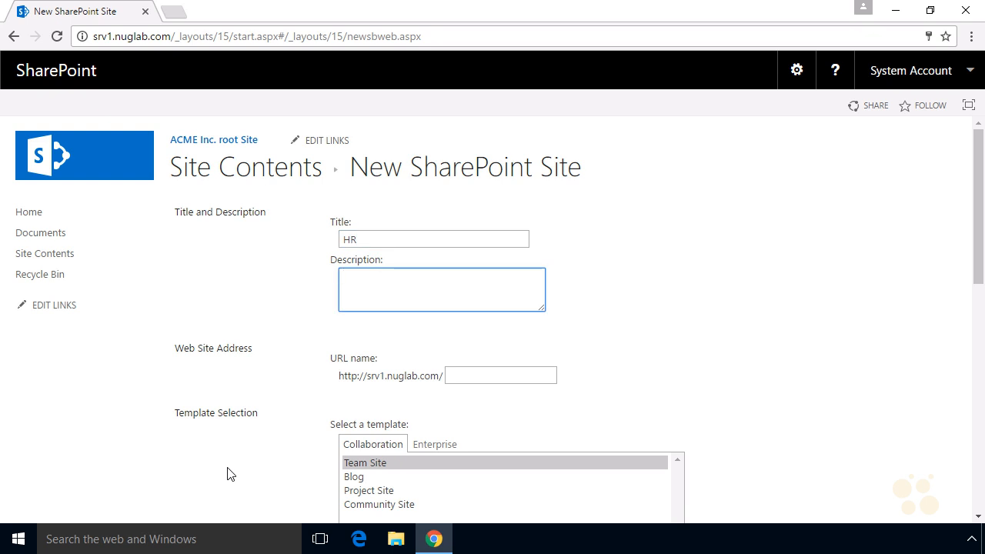
key(shift+Tab)
text(HR )
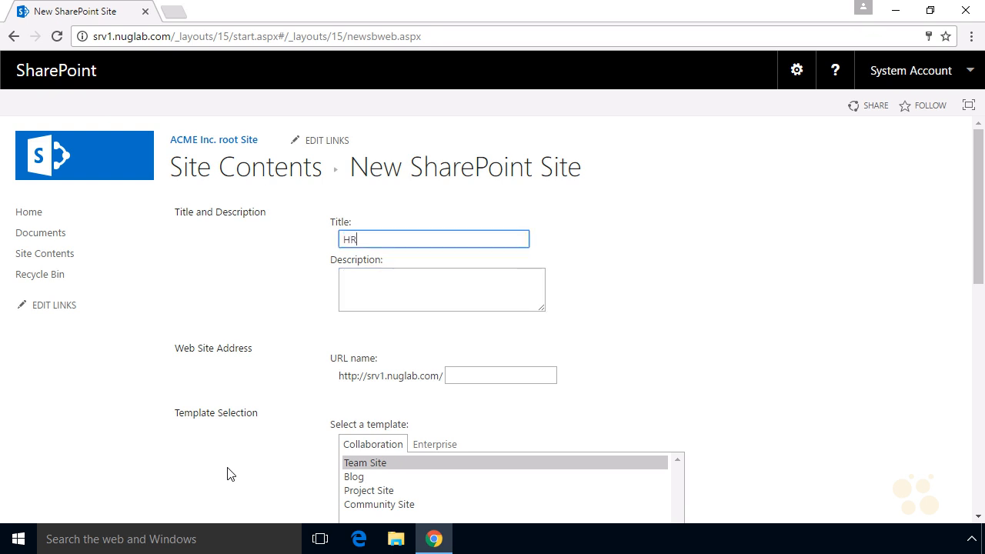
text(subsite)
key(Tab)
text(HR)
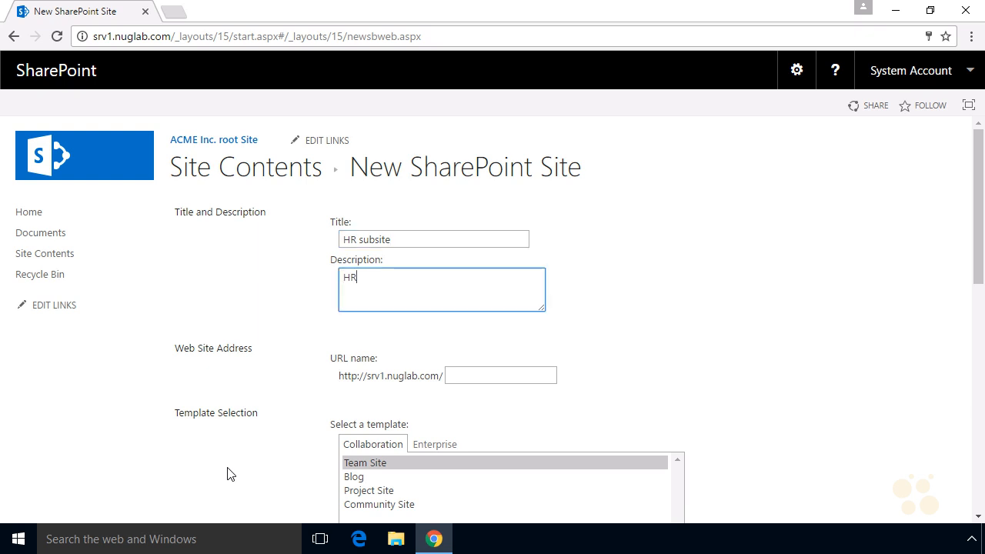
text( subsite description)
Set the URL name of the new subsite's web site address to "hr"
drag(175, 349, 259, 356)
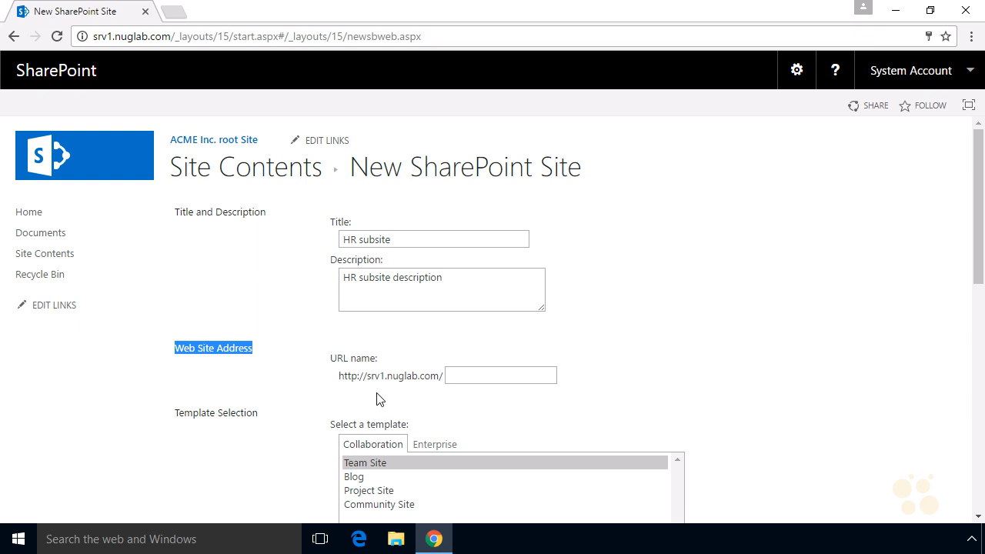
click(459, 376)
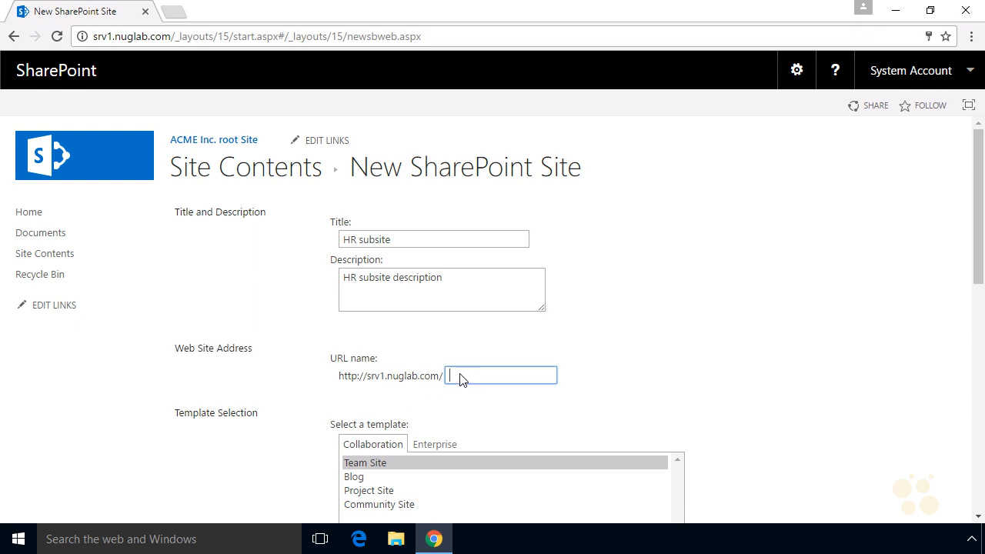
text(hr)
click(744, 368)
Review the descriptions of the Blog, Project Site and Community Site templates, then reselect Team Site
scroll(746, 369, down, 2)
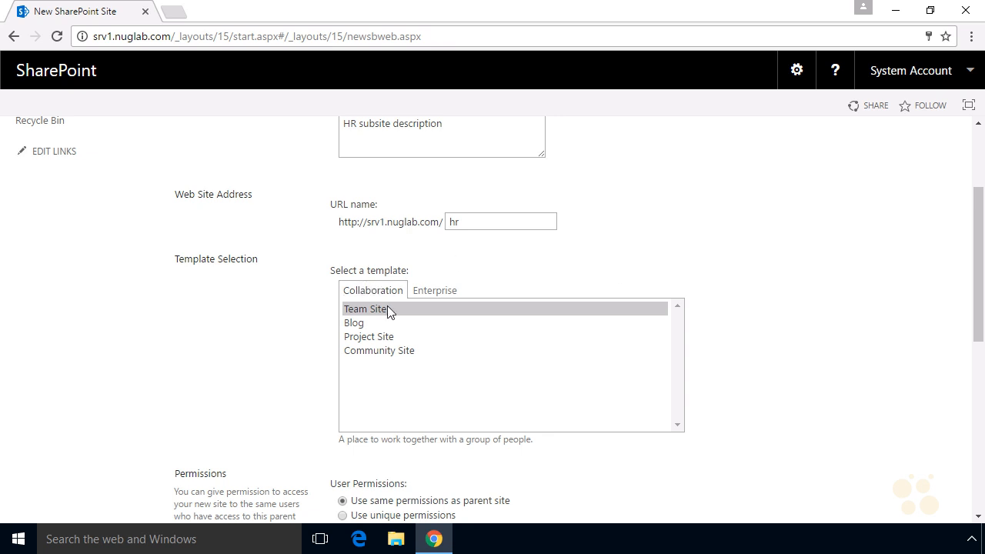
click(364, 325)
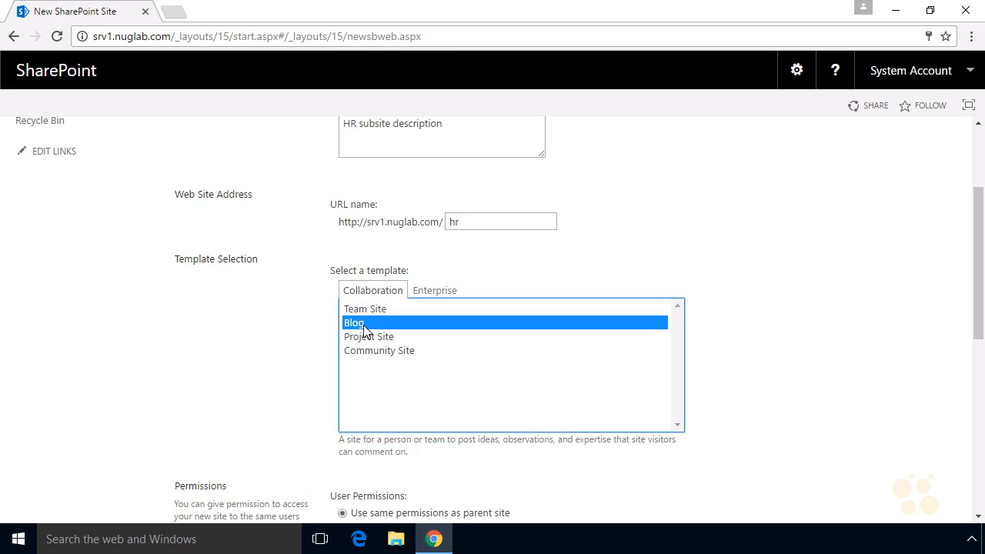
click(373, 343)
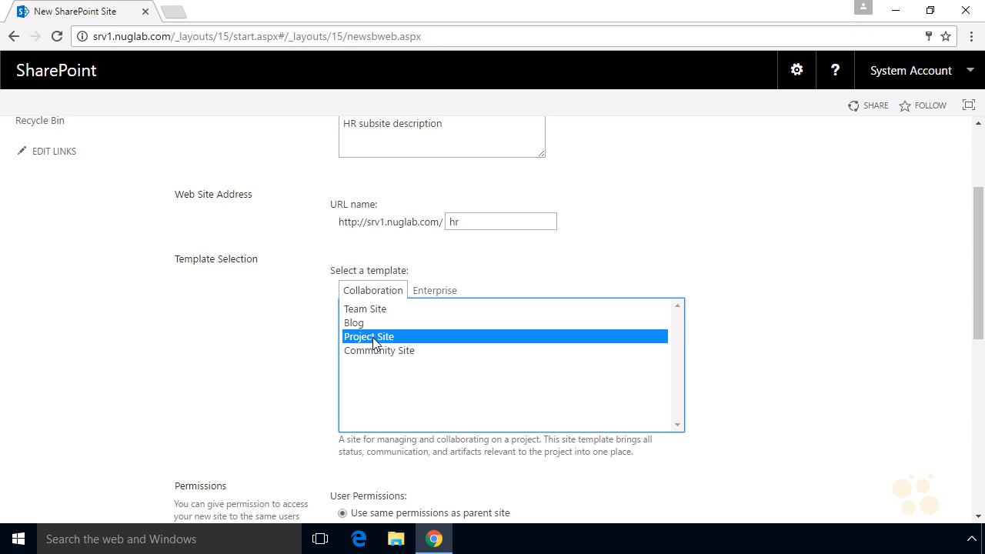
click(370, 353)
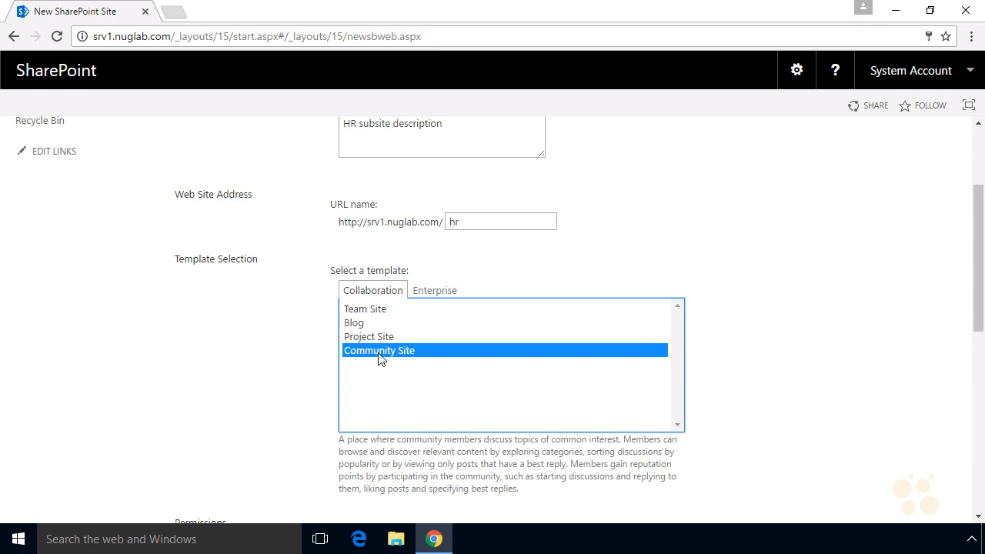
click(372, 314)
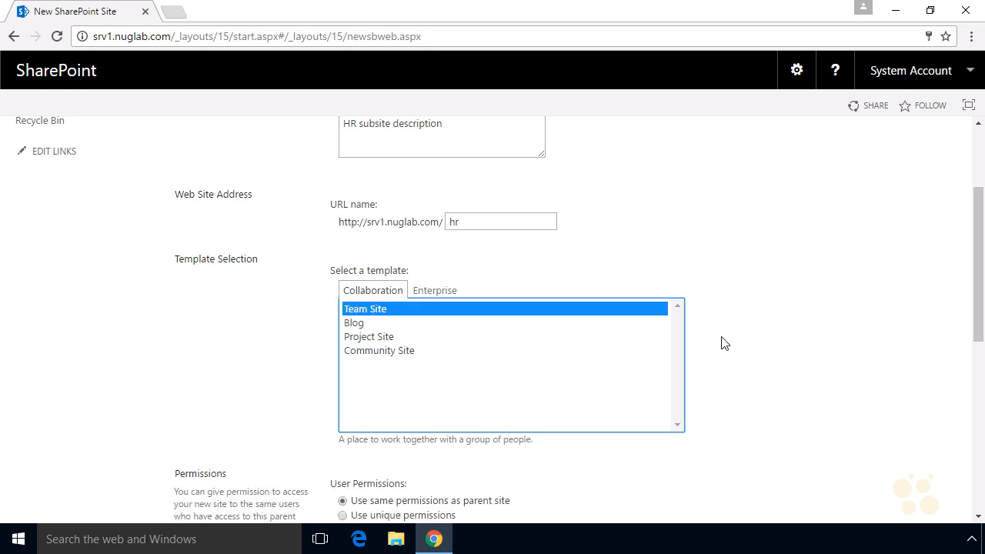
click(791, 346)
scroll(792, 346, down, 5)
scroll(791, 346, up, 1)
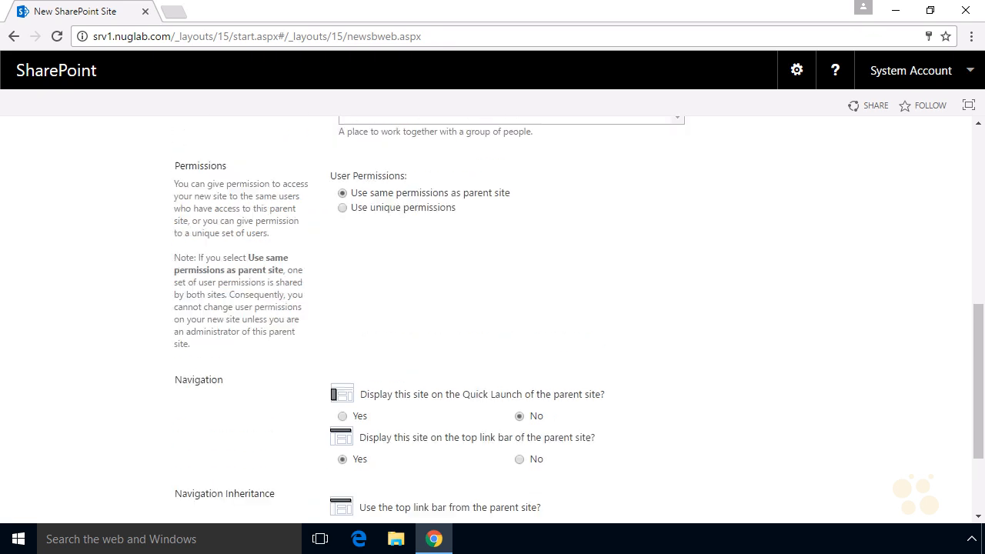
mouse_move(373, 233)
mouse_down()
mouse_move(553, 189)
mouse_move(384, 247)
mouse_up()
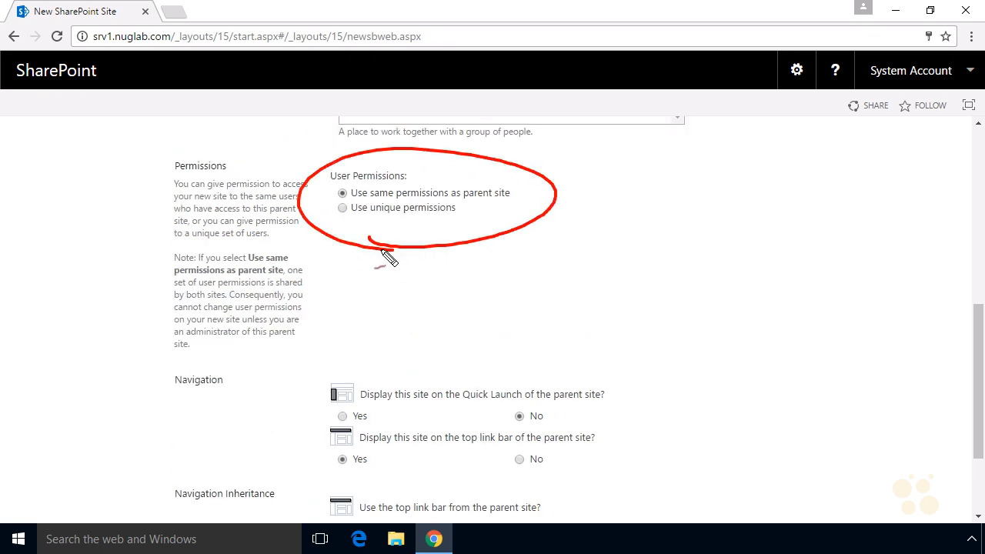
drag(452, 160, 428, 188)
drag(431, 175, 447, 190)
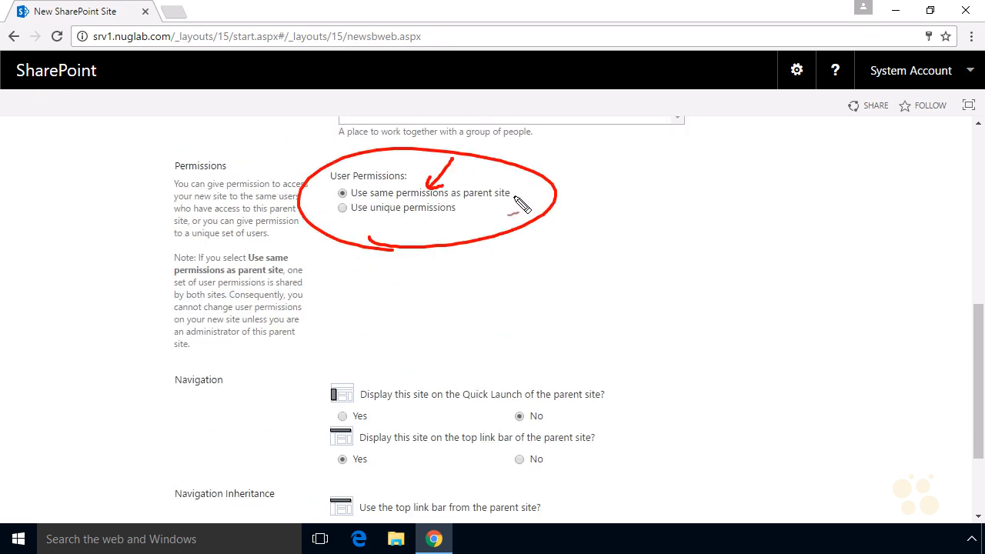
drag(354, 280, 374, 231)
mouse_move(359, 245)
mouse_down()
mouse_move(376, 245)
mouse_move(376, 256)
mouse_up()
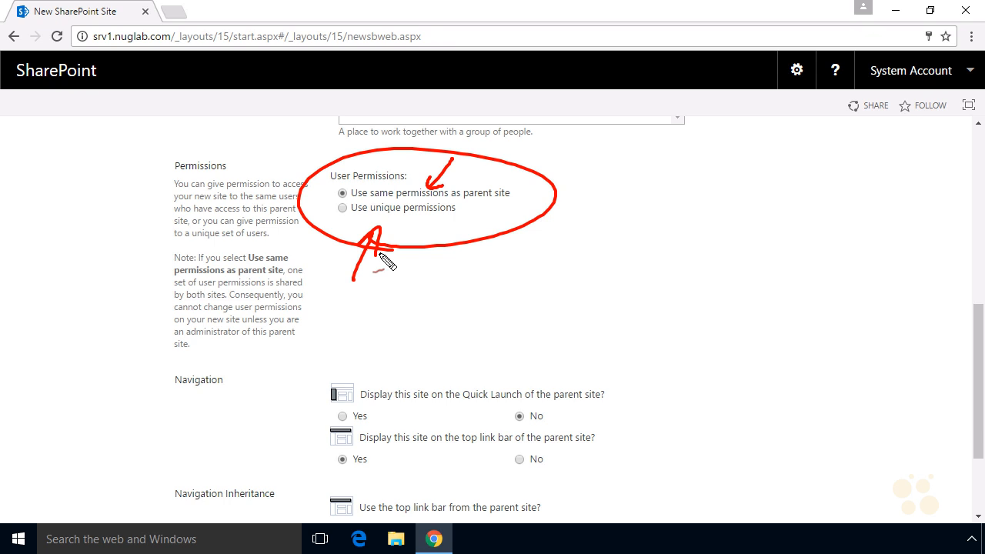
drag(348, 202, 499, 202)
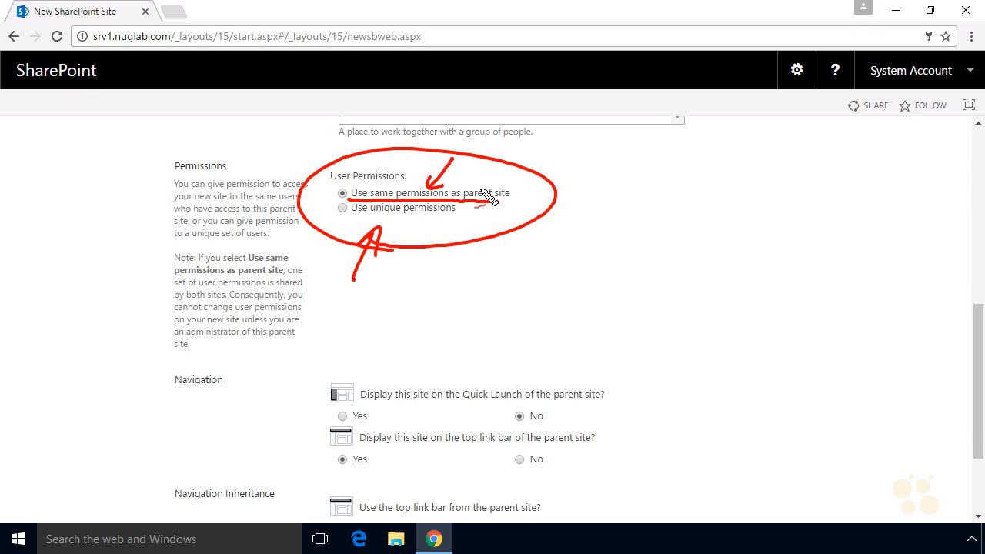
key(Escape)
Set the new subsite to display on the Quick Launch of the parent site
drag(979, 346, 977, 419)
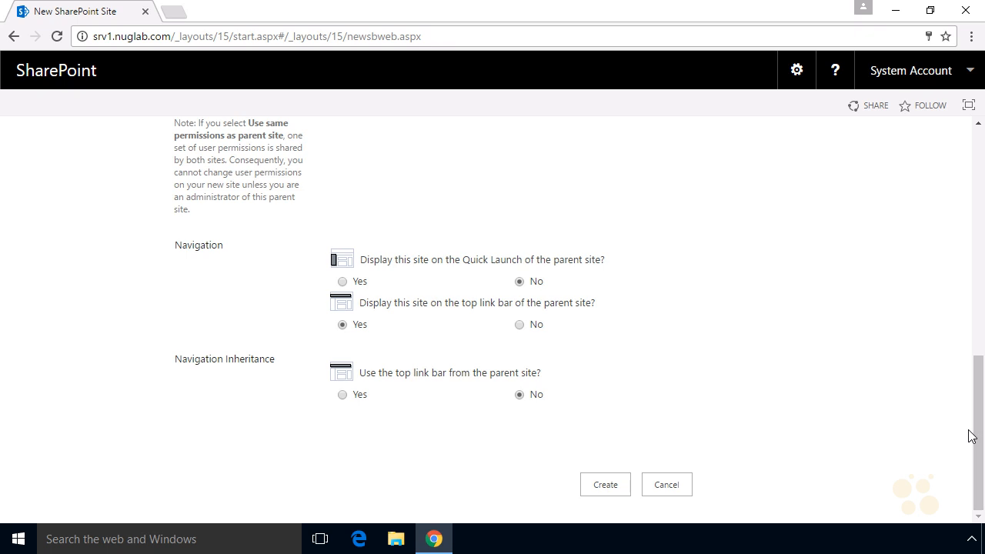
key(ctrl+2)
drag(463, 269, 503, 270)
mouse_move(339, 254)
mouse_down()
mouse_move(326, 269)
mouse_move(334, 283)
mouse_up()
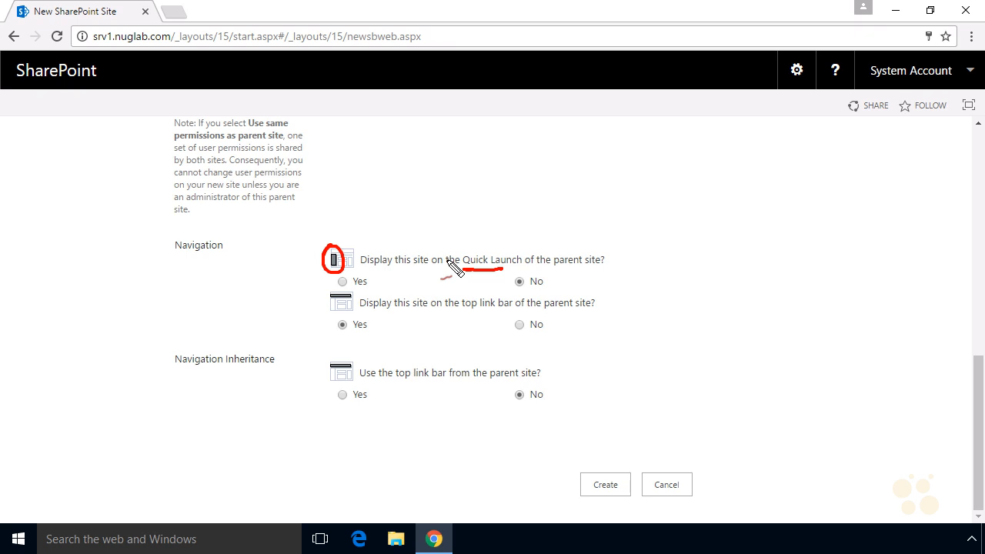
drag(556, 265, 603, 265)
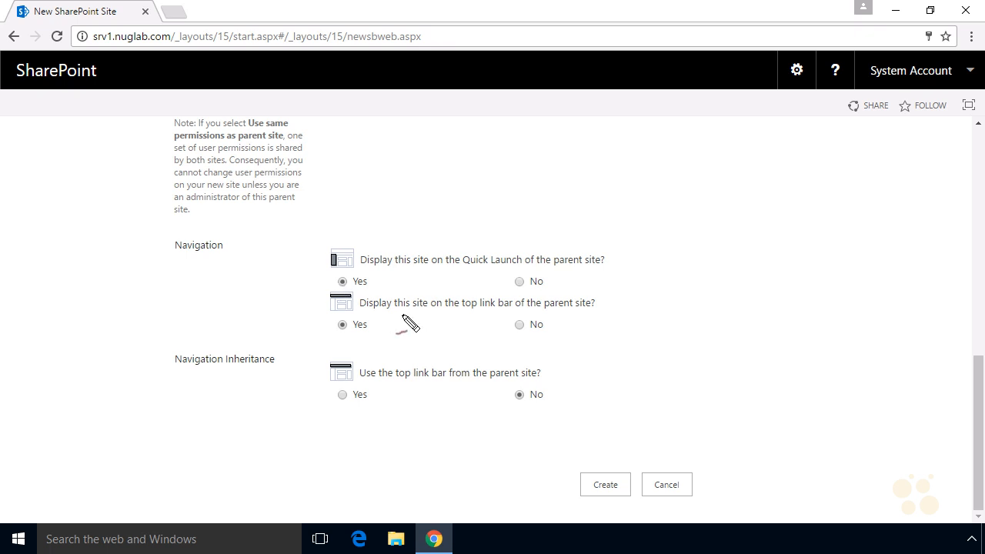
drag(471, 313, 560, 312)
mouse_move(331, 312)
mouse_down()
mouse_move(359, 308)
mouse_move(339, 304)
mouse_move(322, 322)
mouse_up()
drag(315, 357, 351, 333)
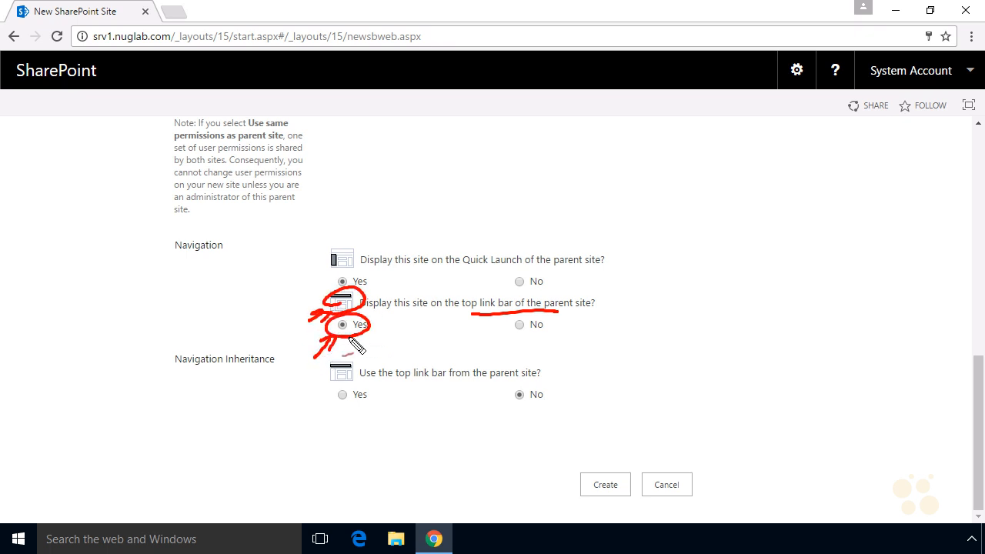
key(Escape)
key(ctrl+shift+d)
drag(347, 343, 358, 340)
drag(174, 375, 263, 370)
mouse_move(459, 381)
mouse_down()
mouse_move(414, 381)
mouse_move(505, 382)
mouse_move(519, 359)
mouse_move(355, 368)
mouse_move(341, 409)
mouse_up()
drag(300, 440, 339, 409)
drag(319, 418, 336, 410)
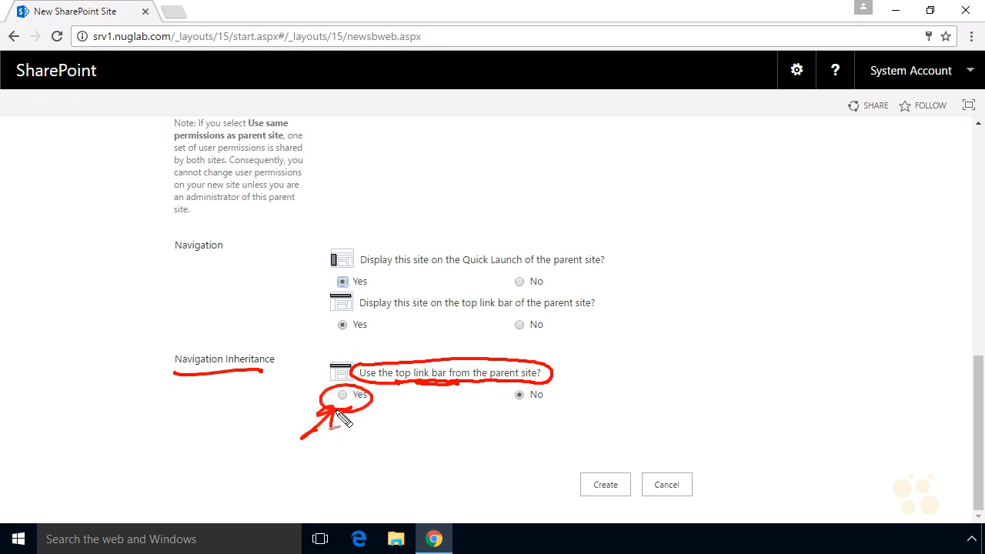
key(Escape)
Set the HR subsite to use the top link bar from the parent site and create the subsite
click(342, 395)
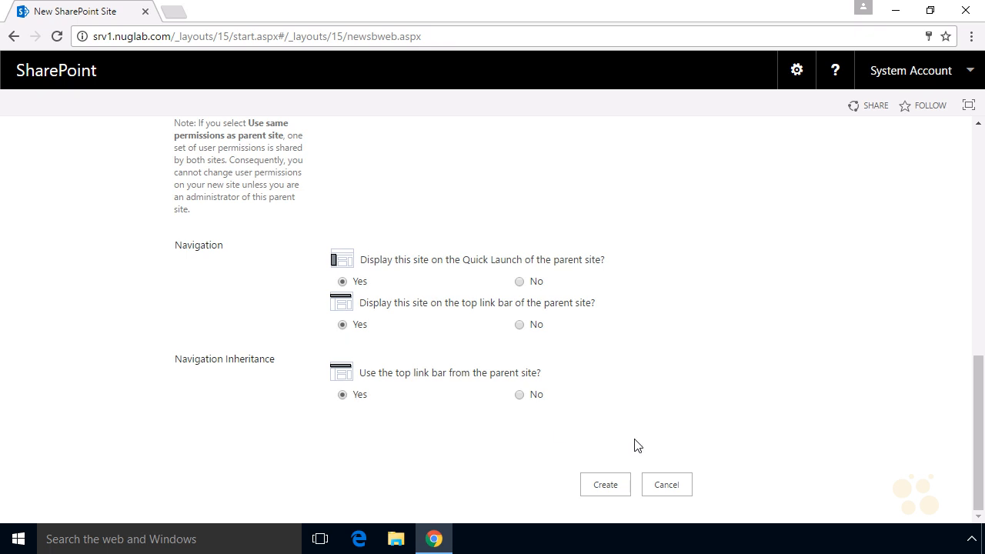
click(613, 490)
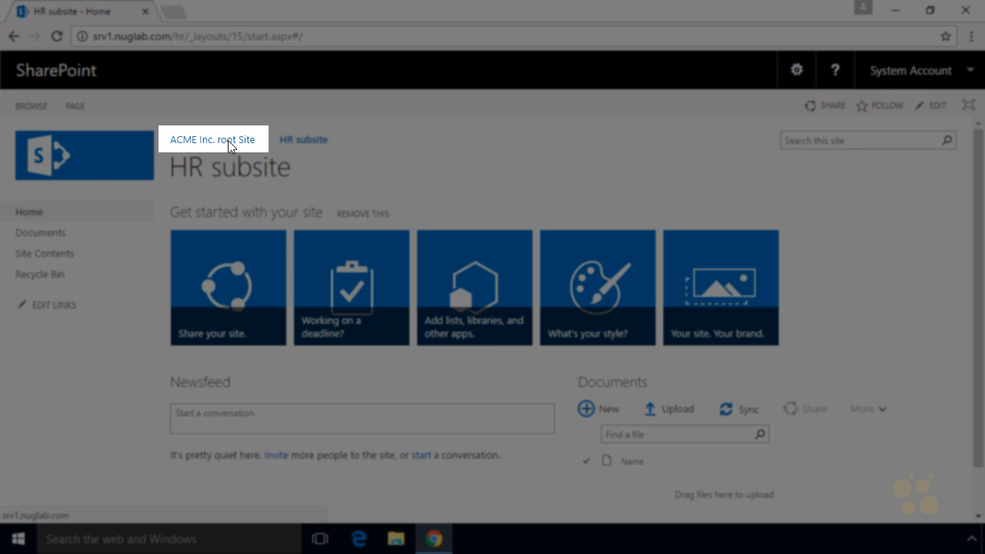
Return to the ACME Inc. root site and open the Subsites section of its site contents
click(229, 145)
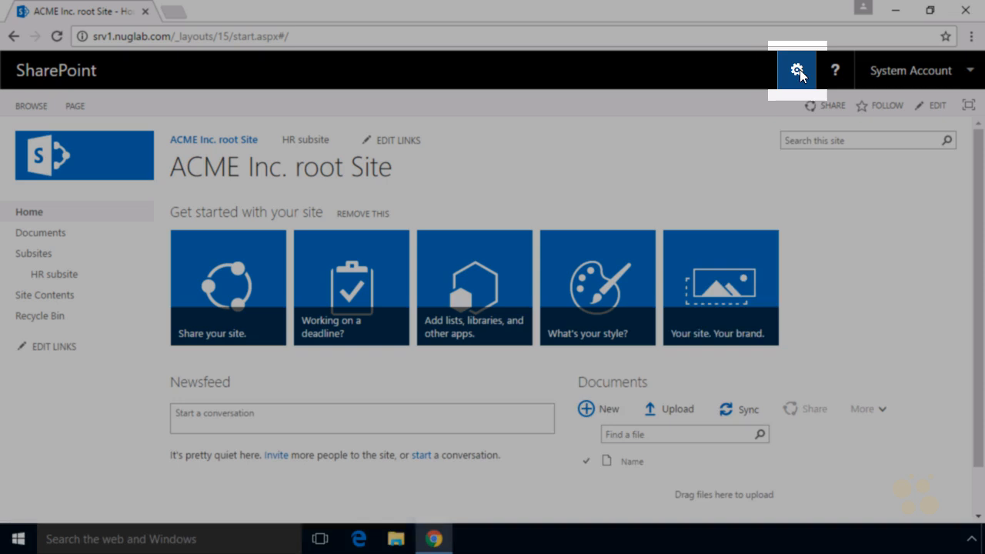
click(797, 70)
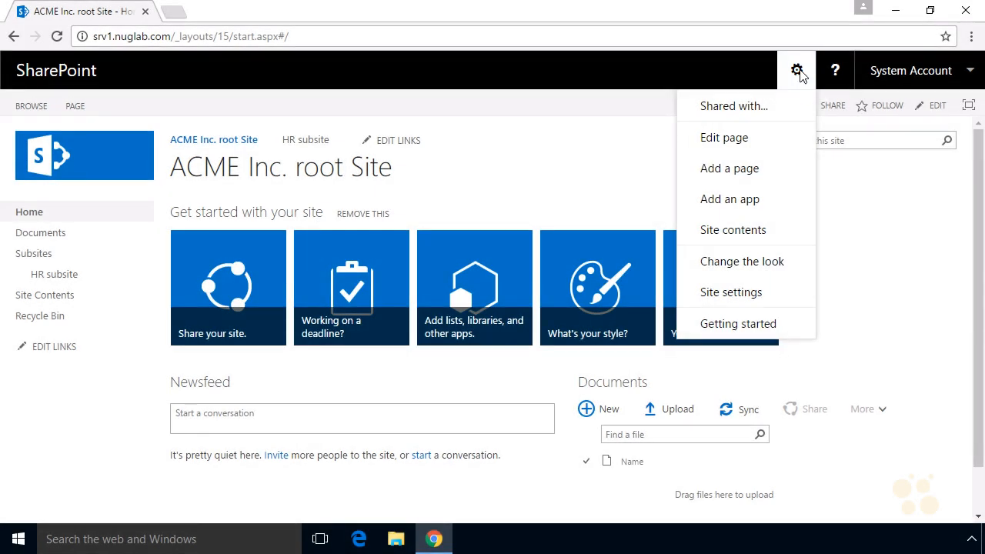
click(769, 231)
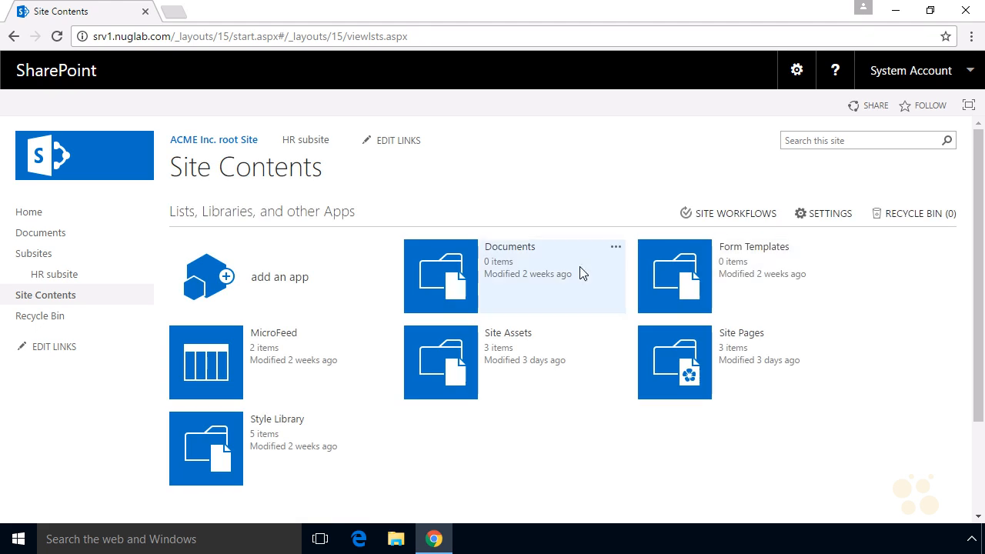
scroll(581, 274, down, 3)
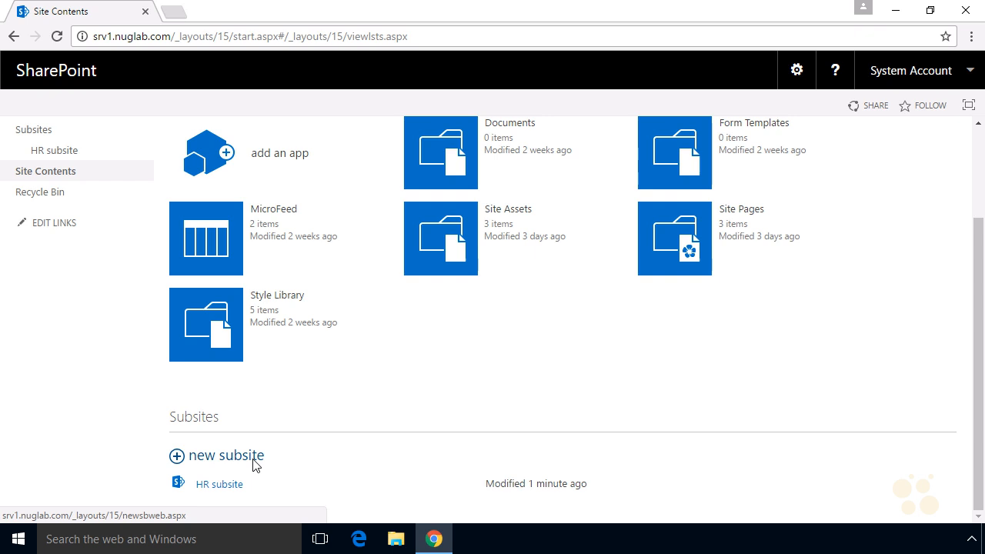
drag(247, 477, 258, 473)
mouse_move(189, 495)
mouse_down()
mouse_move(213, 500)
mouse_move(200, 474)
mouse_move(204, 499)
mouse_up()
mouse_move(288, 467)
mouse_down()
mouse_move(266, 479)
mouse_move(261, 499)
mouse_up()
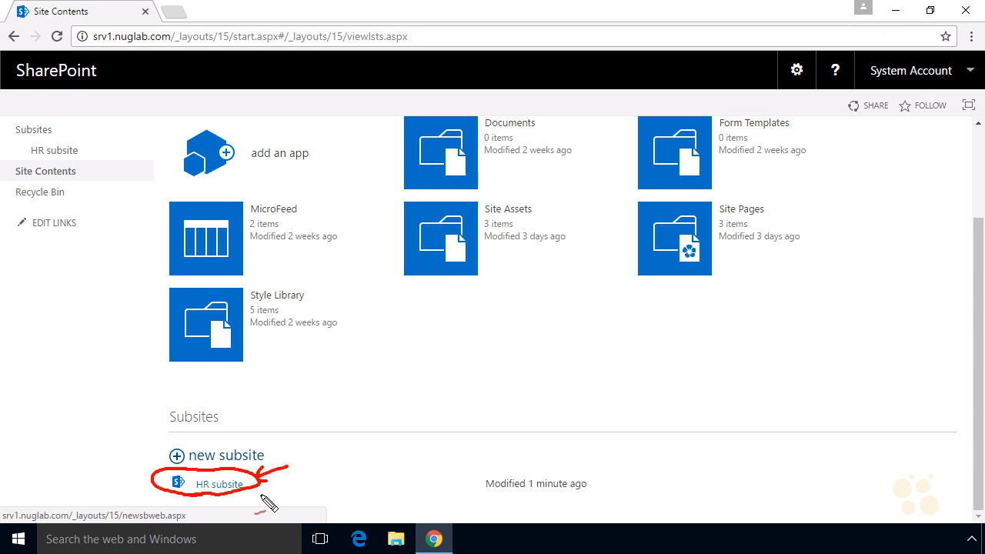
drag(261, 392, 229, 438)
drag(228, 425, 241, 438)
mouse_move(246, 462)
mouse_down()
mouse_move(155, 449)
mouse_move(231, 470)
mouse_up()
drag(117, 395, 150, 426)
mouse_move(140, 406)
mouse_down()
mouse_move(146, 434)
mouse_move(135, 438)
mouse_up()
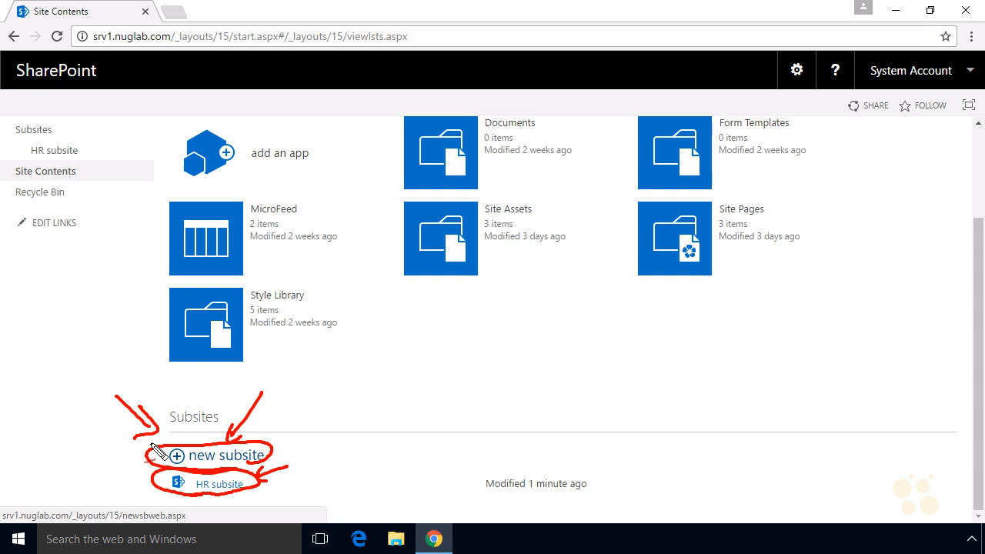
key(Escape)
Start a new subsite titled "Sales subsite" with the description "Sales subsite description" and the URL name "sales"
click(154, 451)
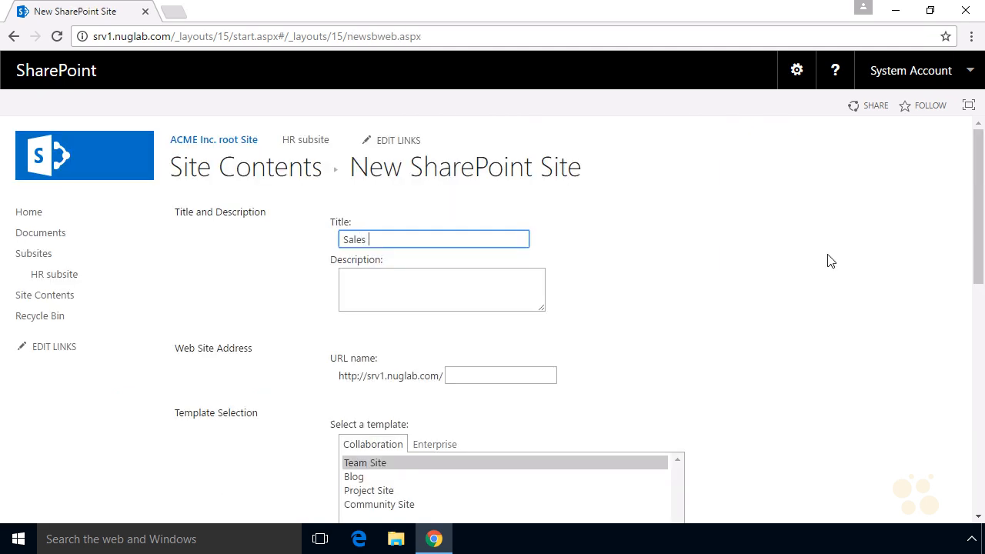
key(Tab)
text(Sales subsite description)
key(Tab)
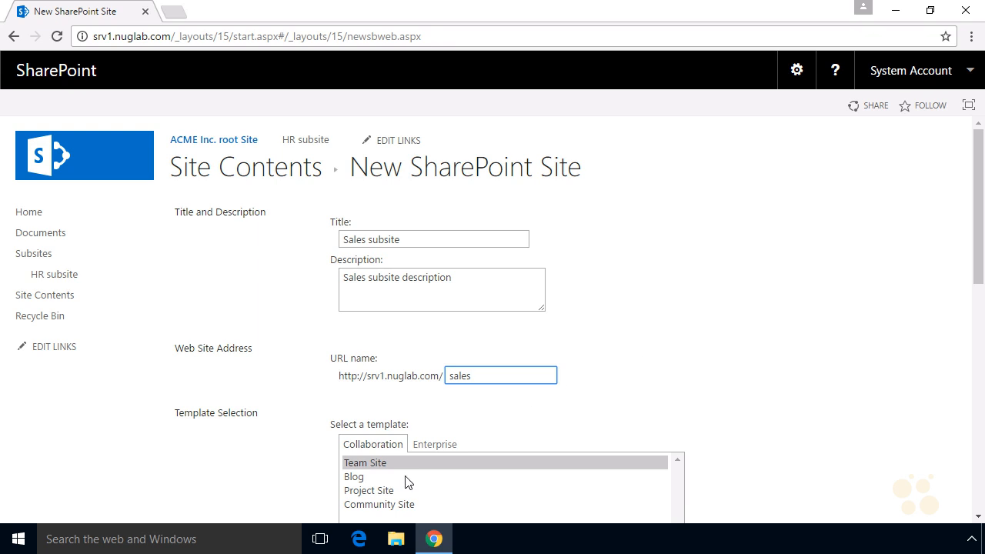
click(647, 417)
Create the Sales subsite with display on the parent's Quick Launch and use of the parent site's top link bar
scroll(646, 417, down, 4)
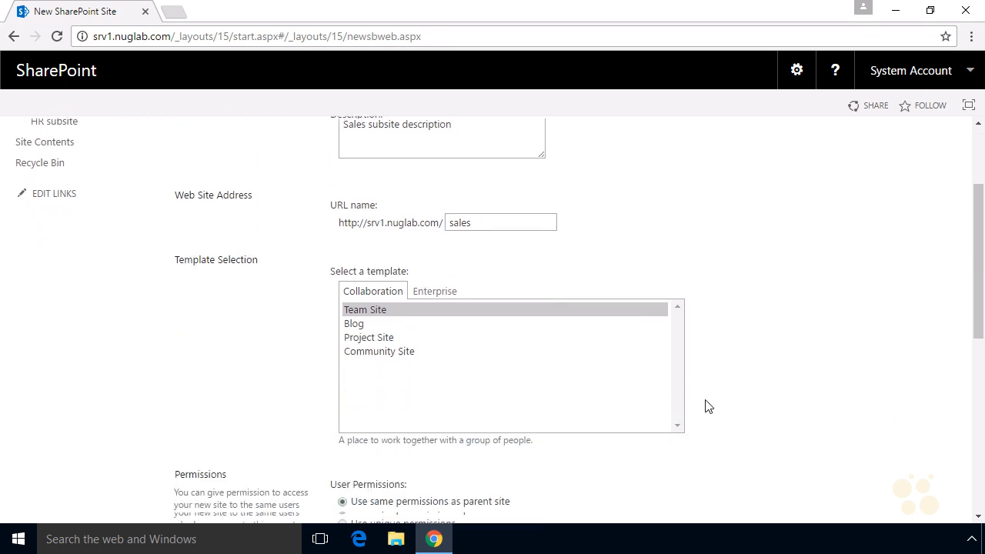
scroll(548, 335, down, 1)
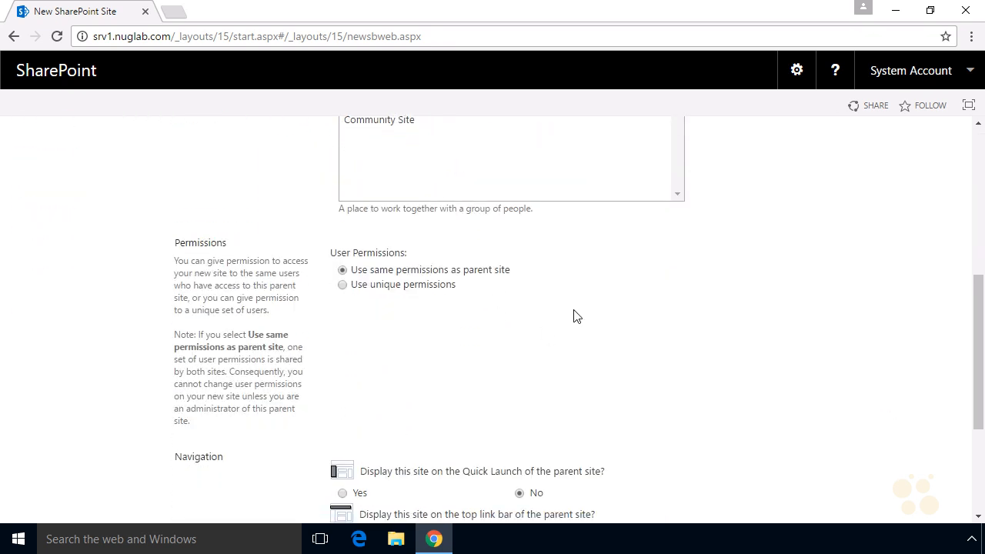
scroll(592, 318, down, 2)
click(342, 340)
click(342, 453)
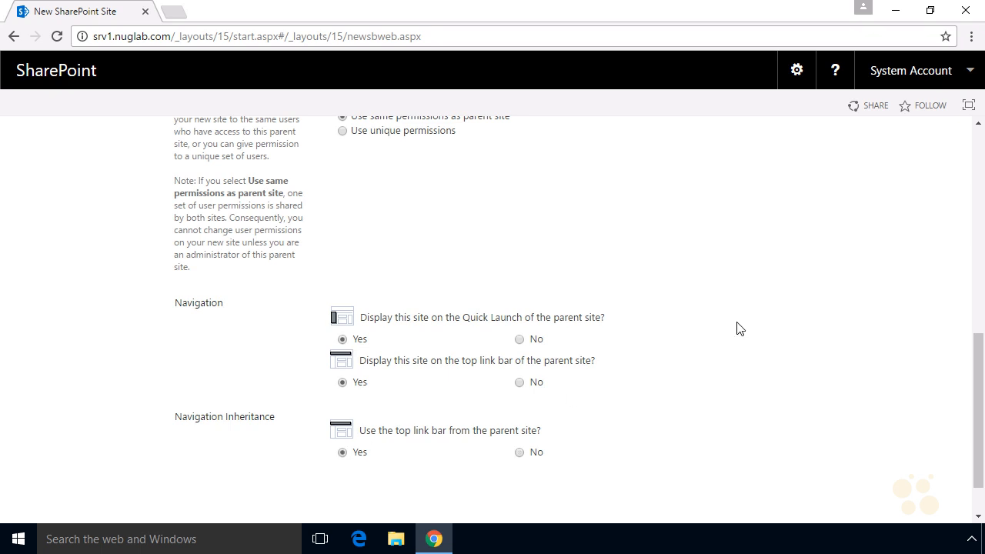
scroll(739, 329, down, 1)
click(611, 493)
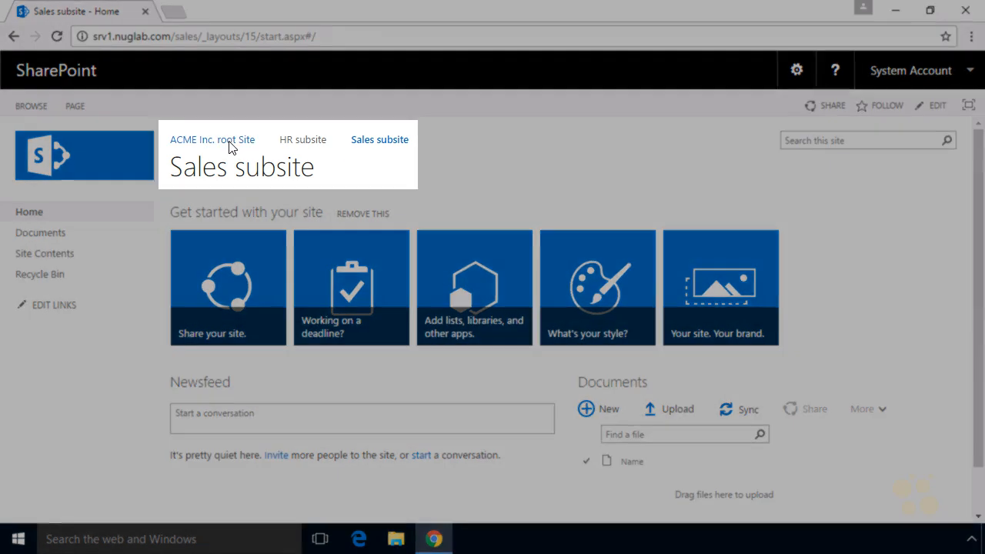
Go back to the ACME Inc. root site and open its site contents at the Subsites list
click(229, 146)
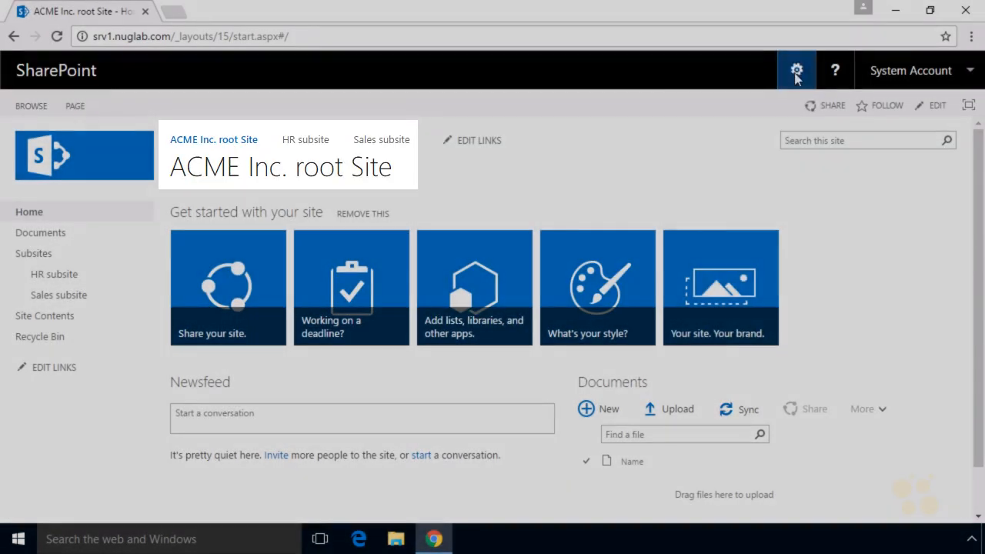
click(796, 71)
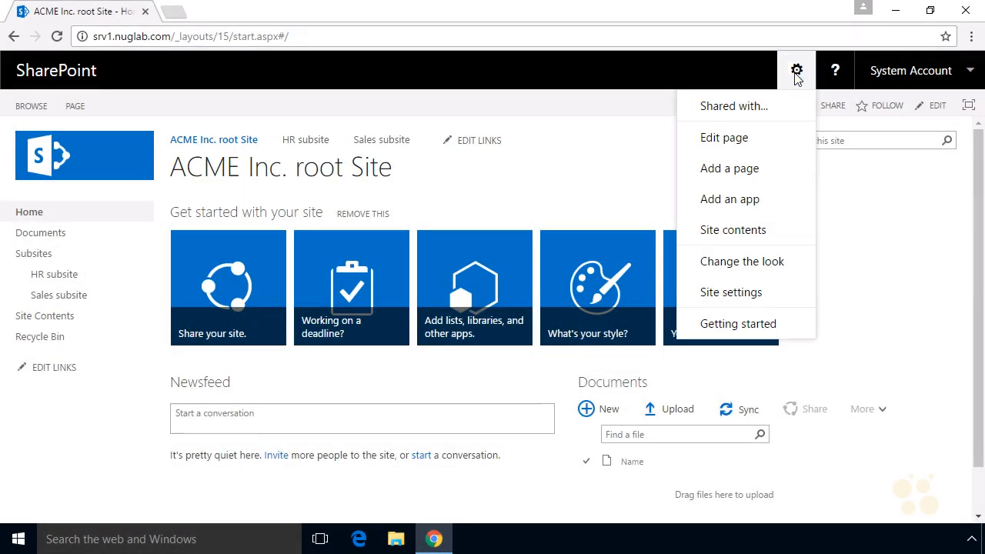
click(760, 233)
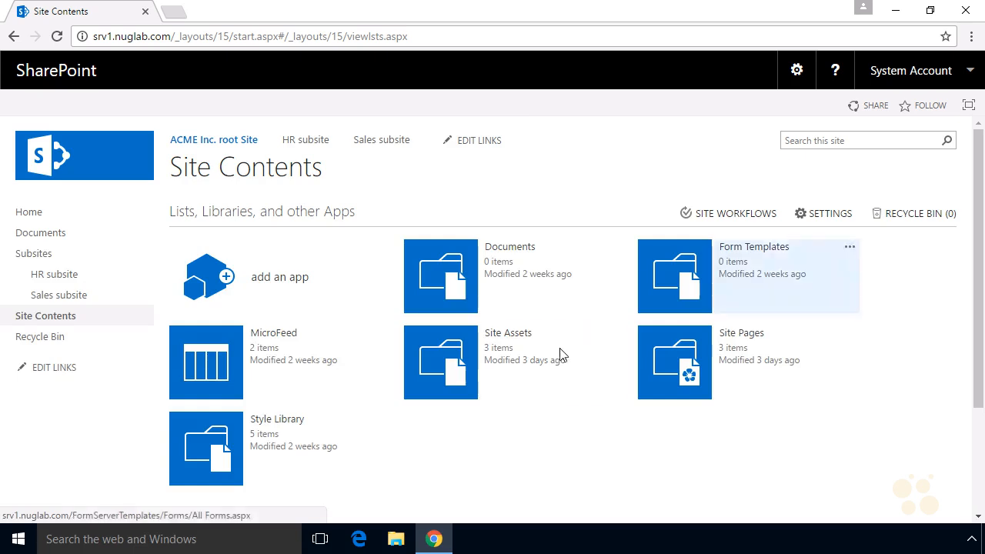
scroll(563, 358, down, 2)
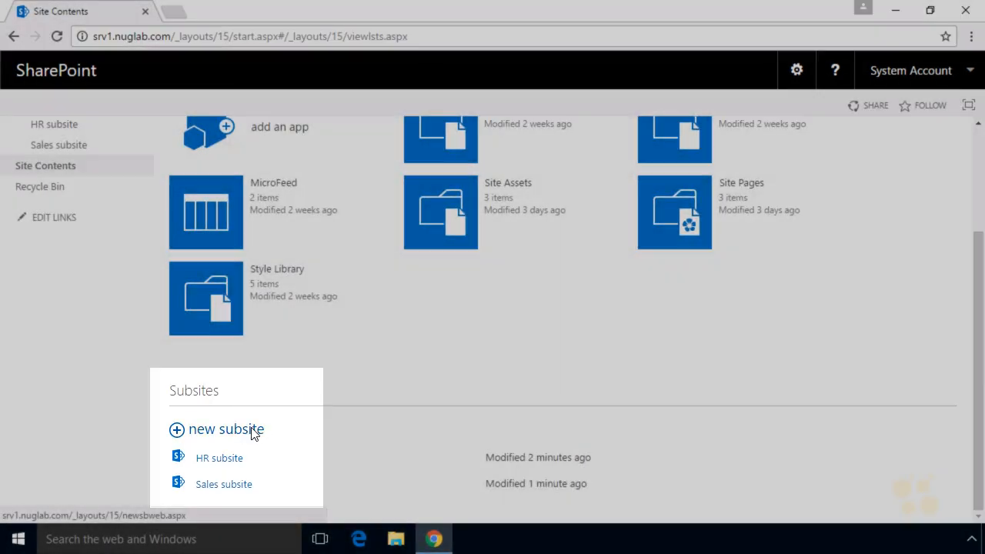
Start a new subsite titled "Eng subsite", described as "Enginering subsite as part of the ACME Inc site collection", with the URL name "eng"
click(254, 431)
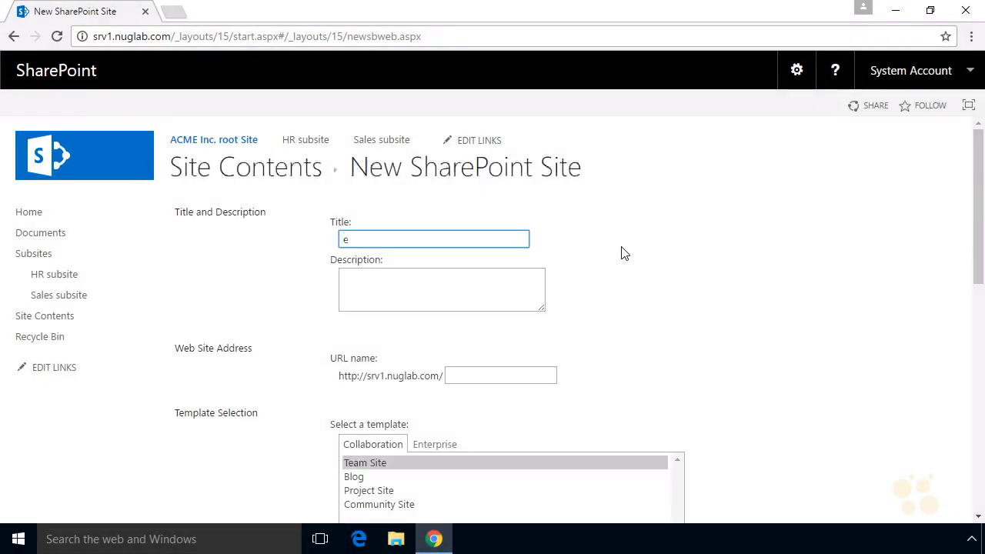
text(Eng subsite)
key(Tab)
text(Enginering subsite as part of the ACME In)
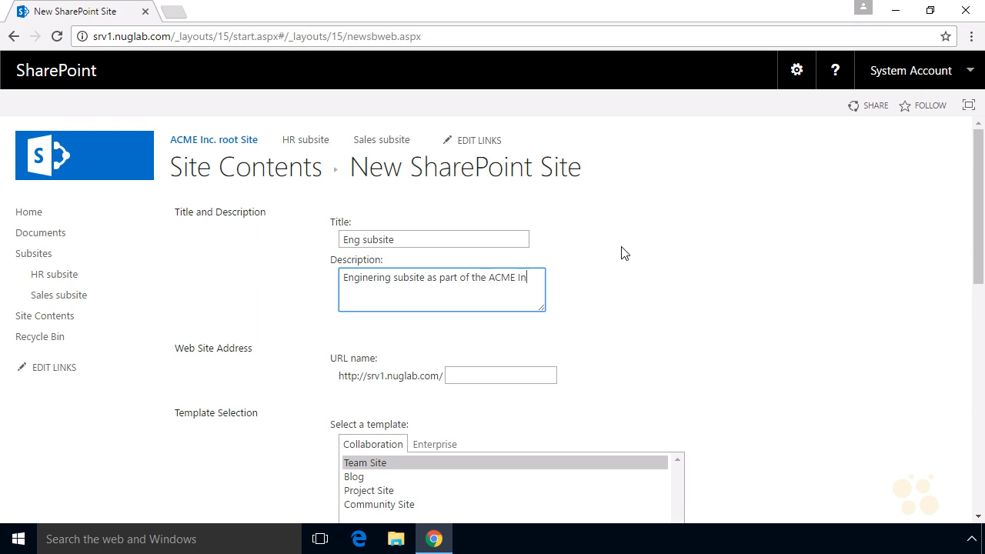
text(c site collection)
click(473, 384)
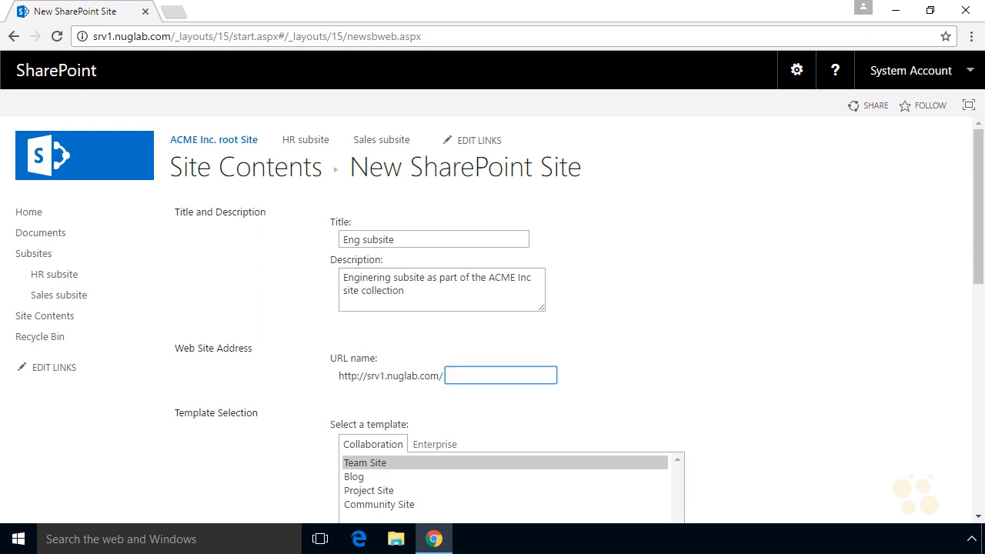
text(eng)
Create the Eng subsite with display on the parent's Quick Launch and use of the parent site's top link bar
scroll(803, 367, down, 1)
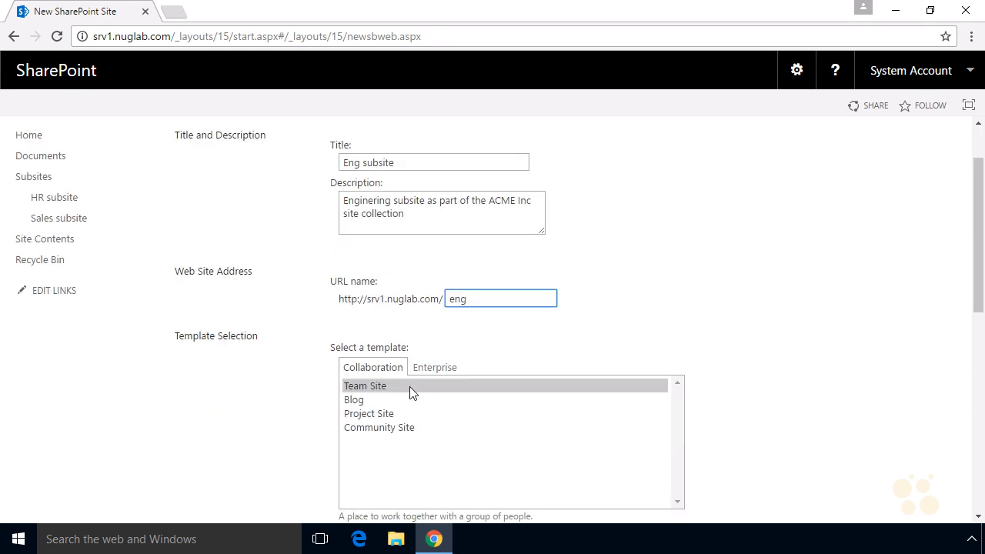
scroll(774, 408, down, 6)
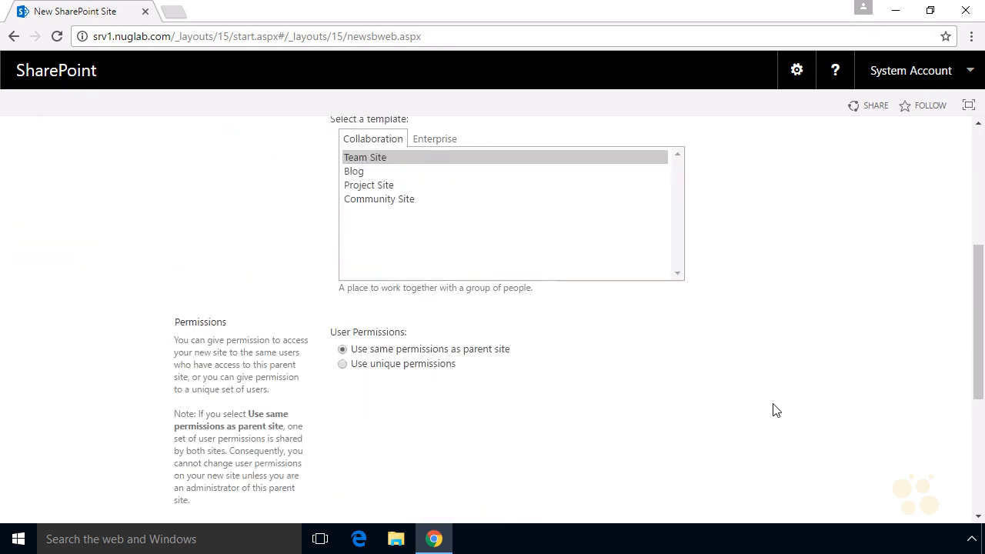
scroll(746, 391, up, 1)
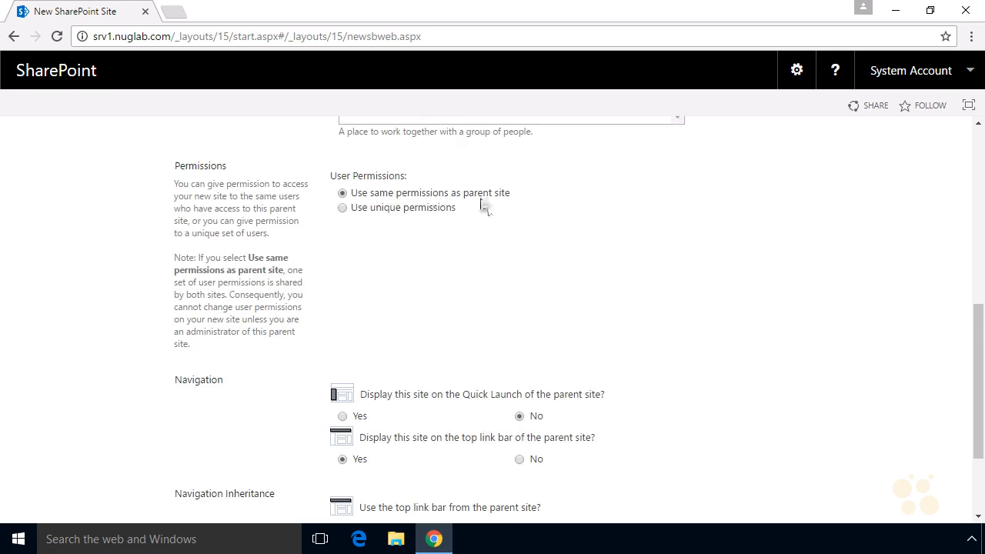
click(343, 415)
scroll(501, 396, down, 1)
click(359, 453)
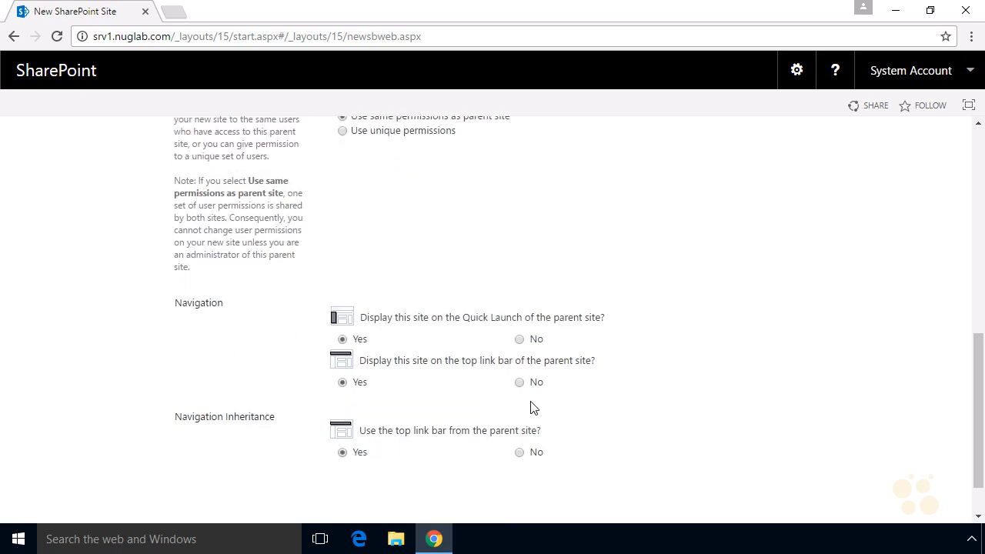
scroll(530, 407, down, 1)
click(609, 481)
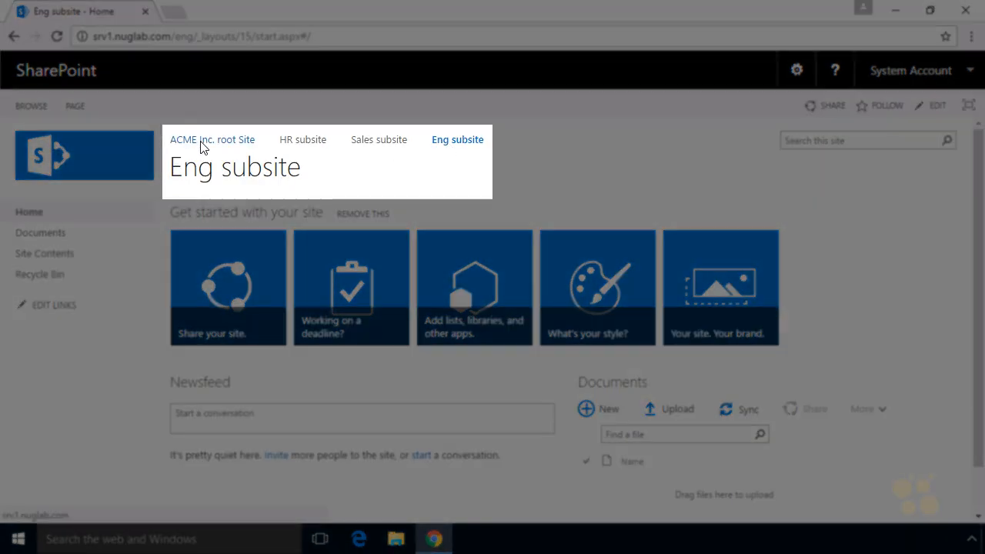
Return to the ACME Inc. root site and review the subsite links in its top link bar
click(201, 143)
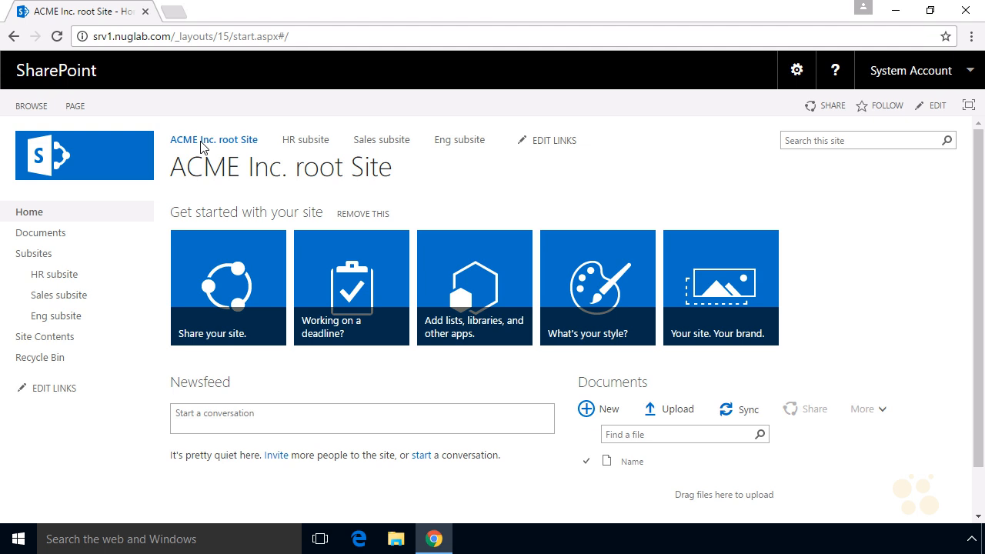
mouse_move(289, 151)
mouse_down()
mouse_move(278, 152)
mouse_move(287, 156)
mouse_up()
mouse_move(400, 133)
mouse_down()
mouse_move(394, 159)
mouse_move(350, 135)
mouse_up()
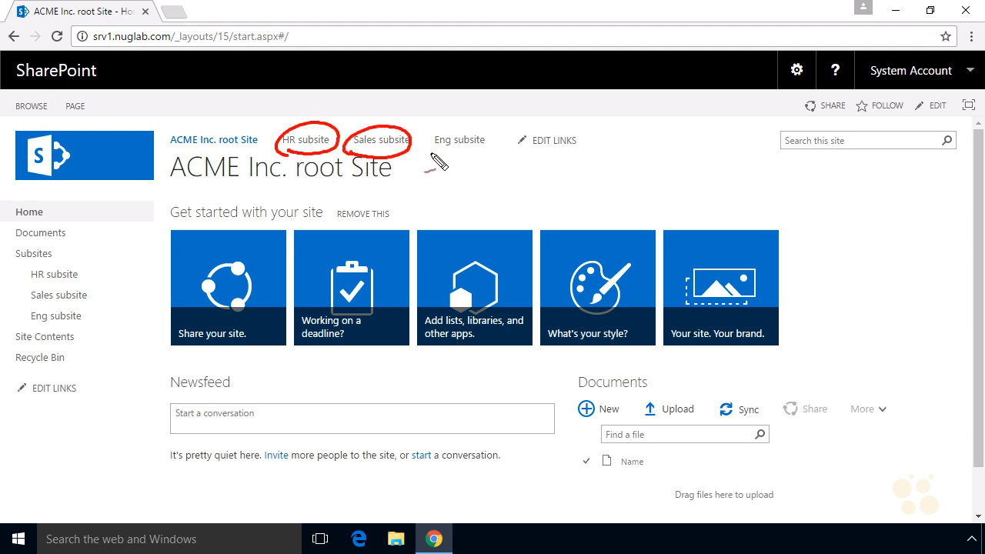
mouse_move(436, 152)
mouse_down()
mouse_move(483, 145)
mouse_move(444, 157)
mouse_up()
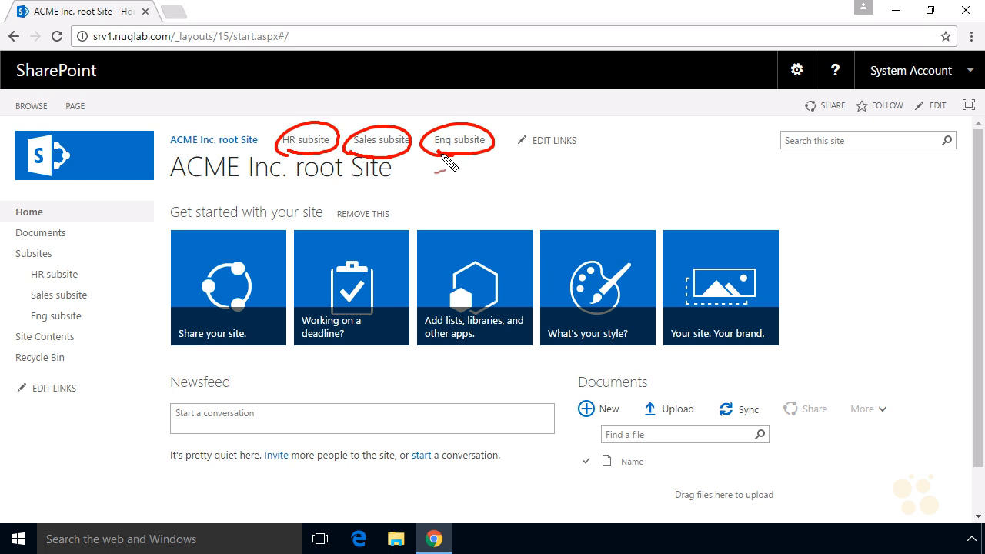
mouse_move(242, 97)
mouse_down()
mouse_move(231, 124)
mouse_move(243, 112)
mouse_up()
mouse_move(721, 135)
mouse_down()
mouse_move(788, 81)
mouse_move(783, 101)
mouse_up()
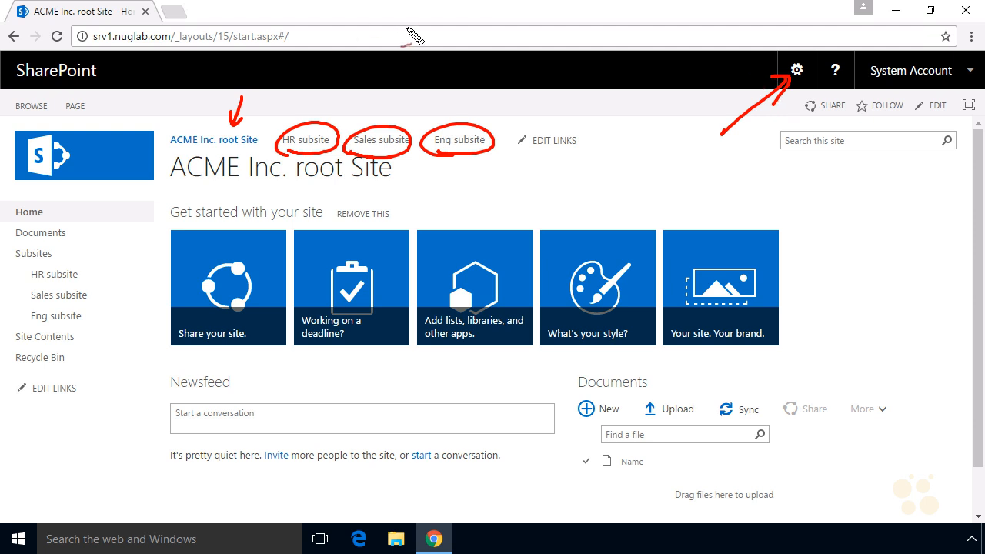
Open the Sales subsite in a new browser tab at srv1.nuglab.com/sales
click(177, 13)
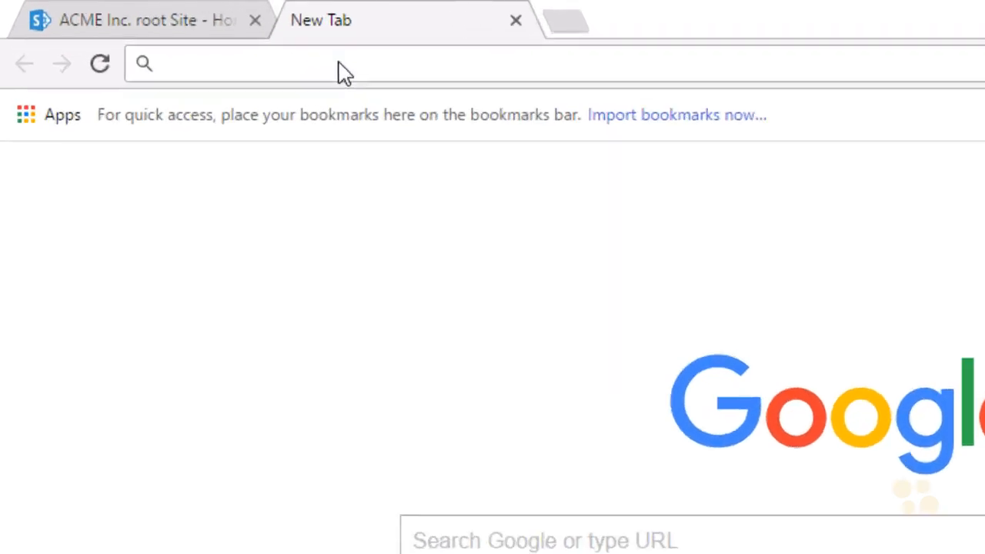
text(srv1.nuglab.com)
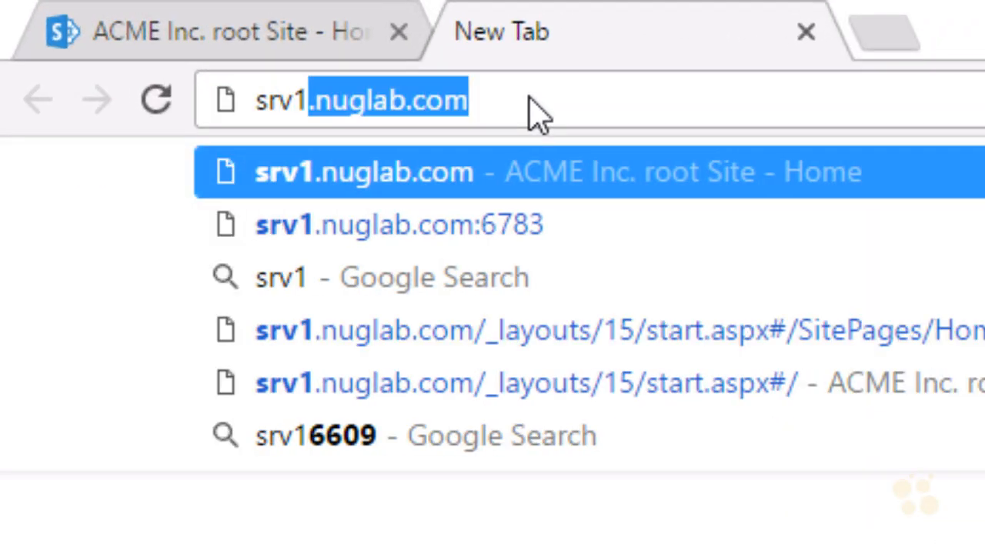
key(Right)
text(/)
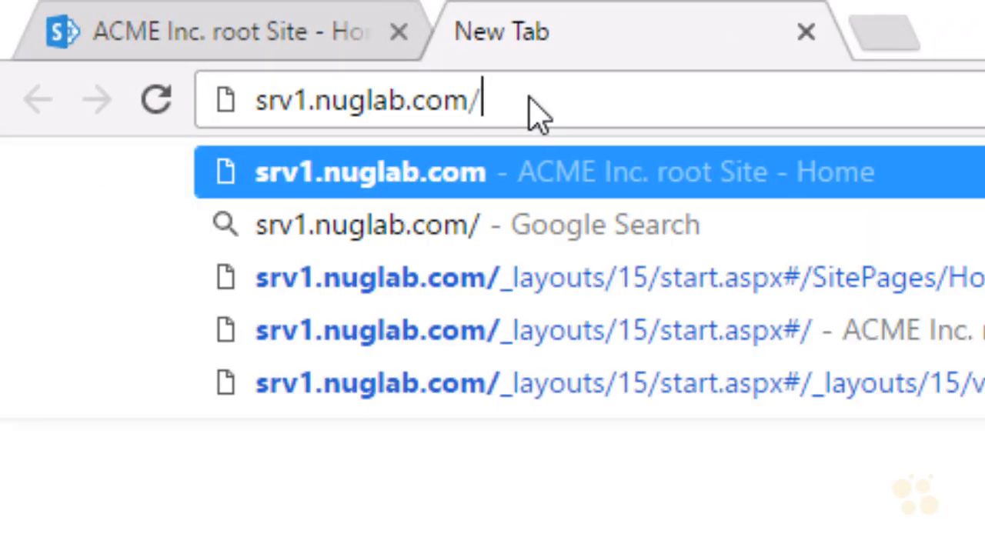
text(sales)
key(Return)
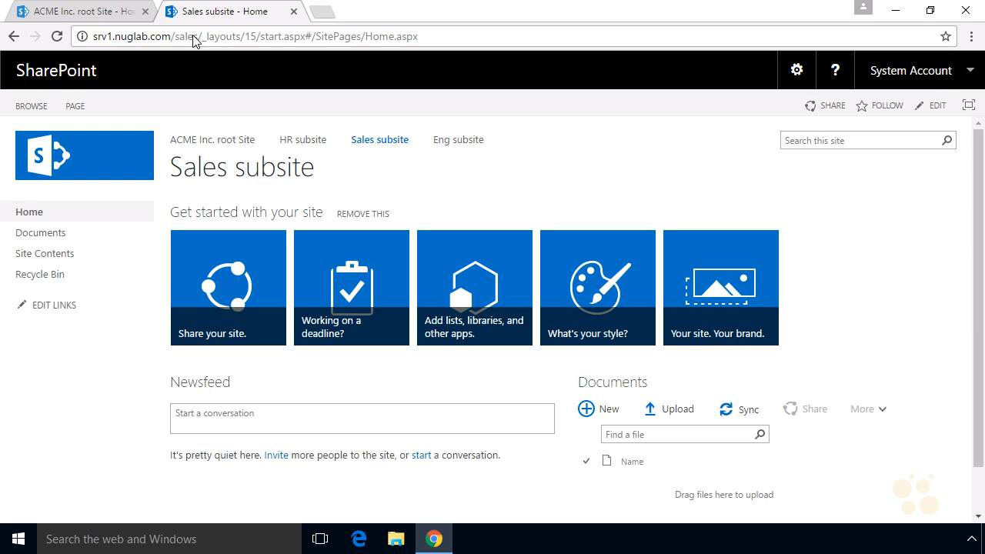
mouse_move(94, 44)
mouse_down()
mouse_move(205, 44)
mouse_move(123, 26)
mouse_move(111, 49)
mouse_up()
mouse_move(357, 149)
mouse_down()
mouse_move(418, 149)
mouse_move(354, 143)
mouse_up()
mouse_move(123, 215)
mouse_down()
mouse_move(171, 181)
mouse_move(162, 193)
mouse_up()
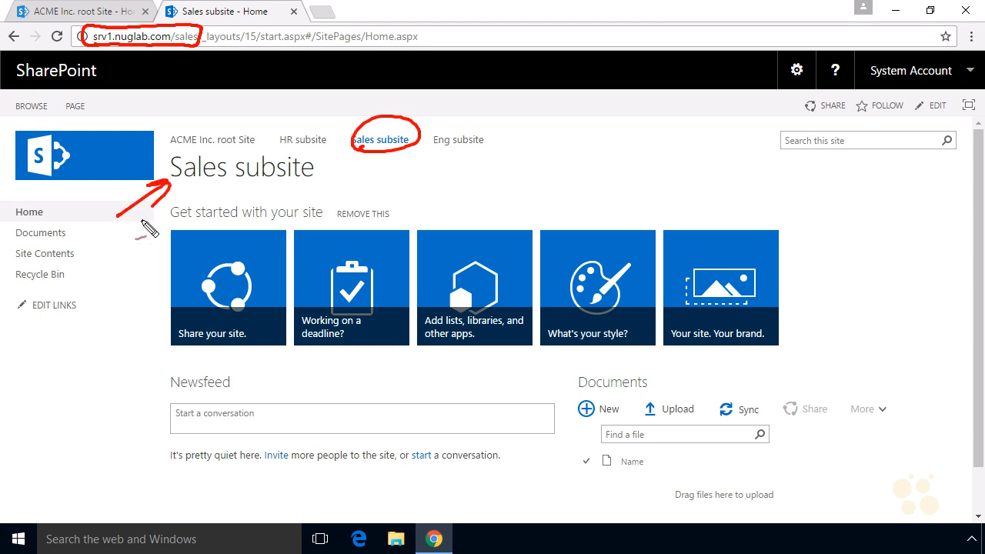